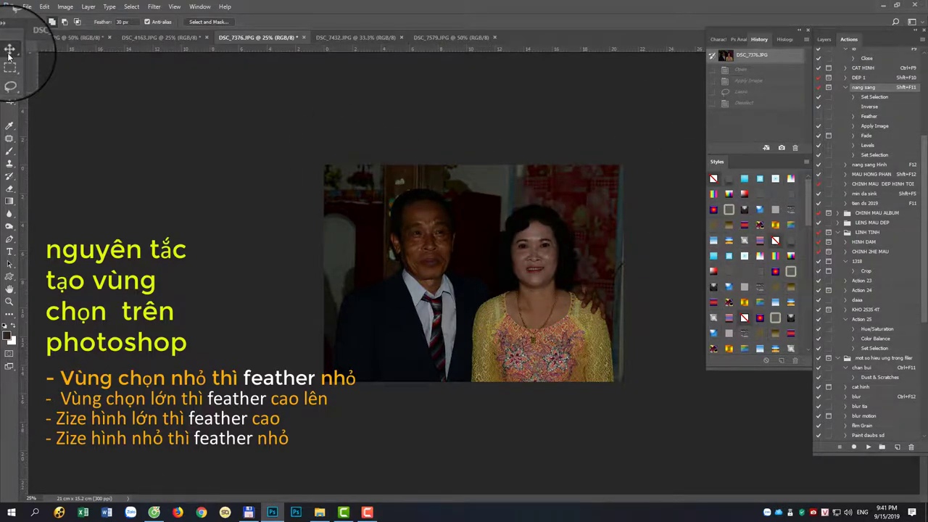
Step: Zoom the dark couple portrait DSC_7376.JPG from 25% to 50%
key(ctrl+plus)
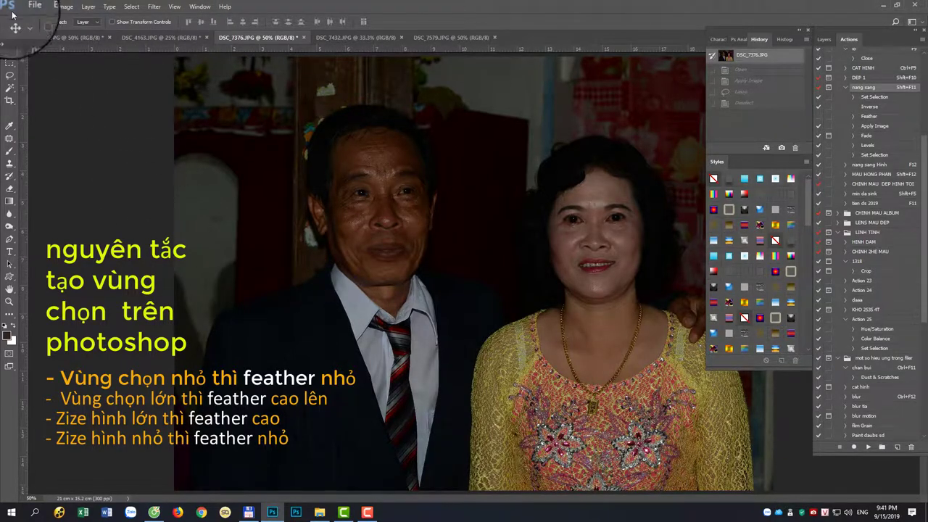
Step: Open Apply Image and set its blending to Screen after briefly trying Normal
click(64, 7)
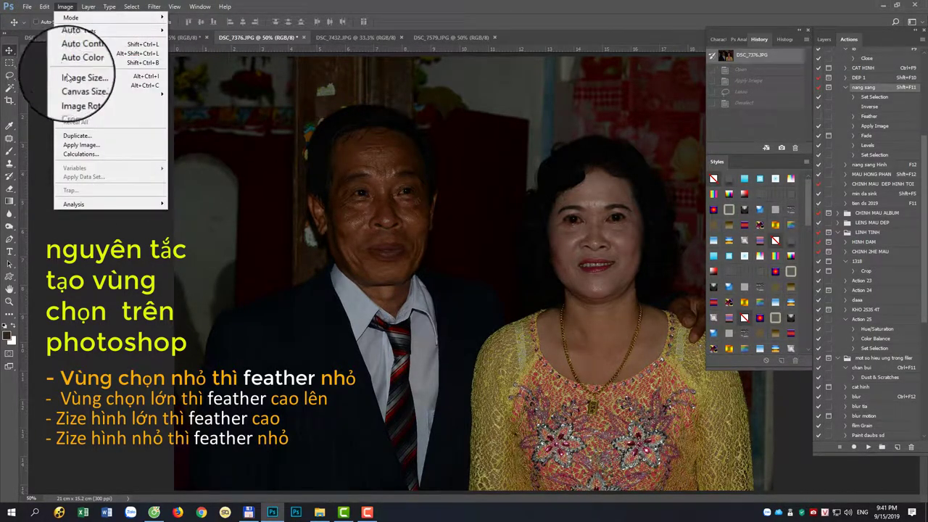
click(90, 149)
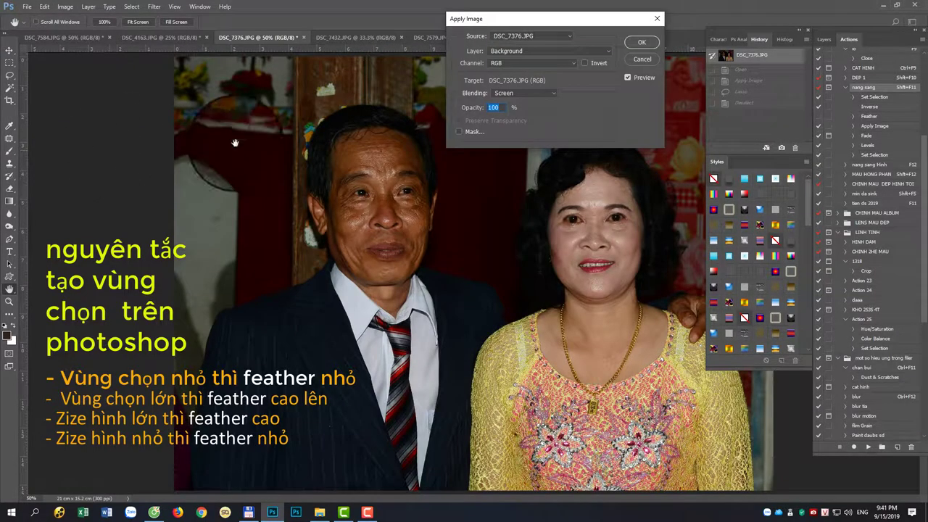
click(505, 95)
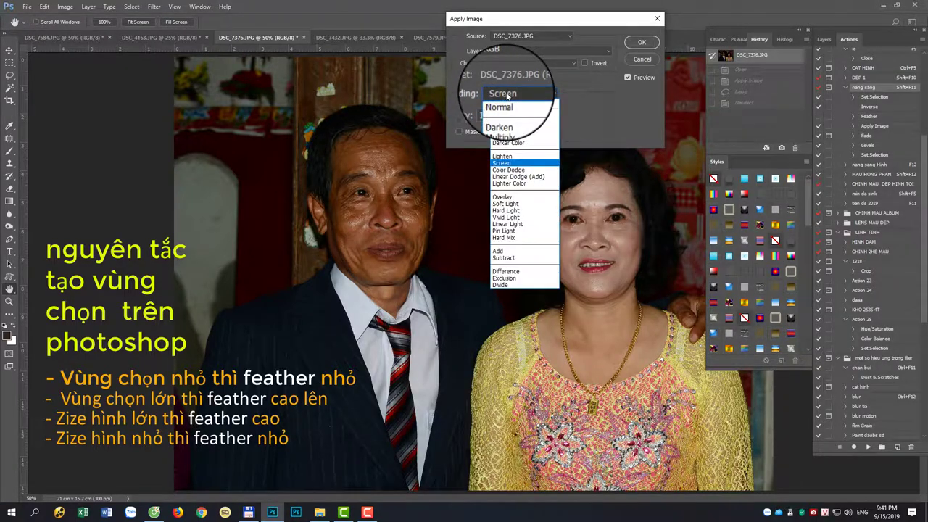
click(506, 95)
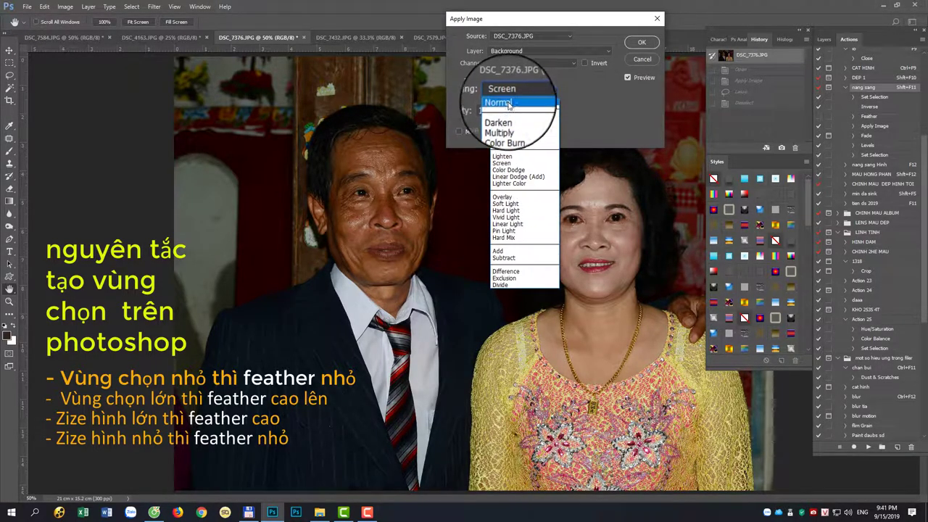
click(508, 104)
click(511, 93)
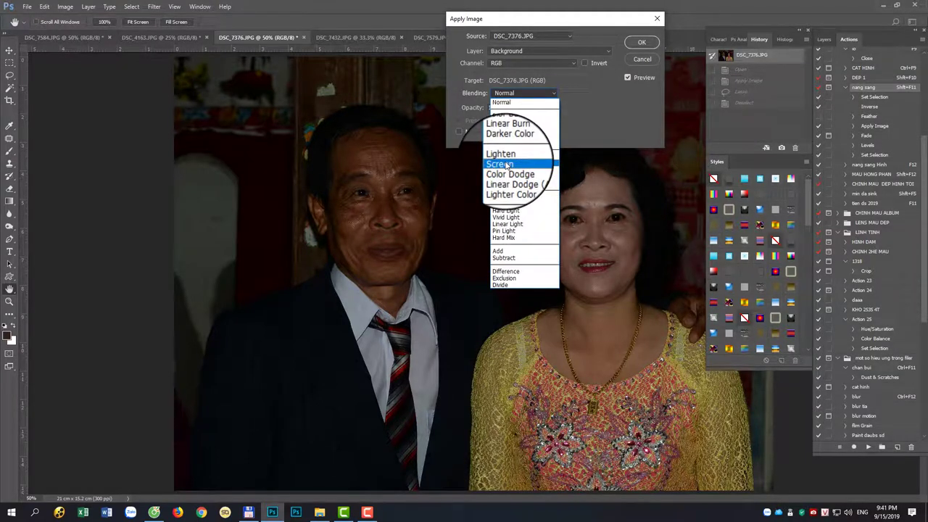
click(506, 165)
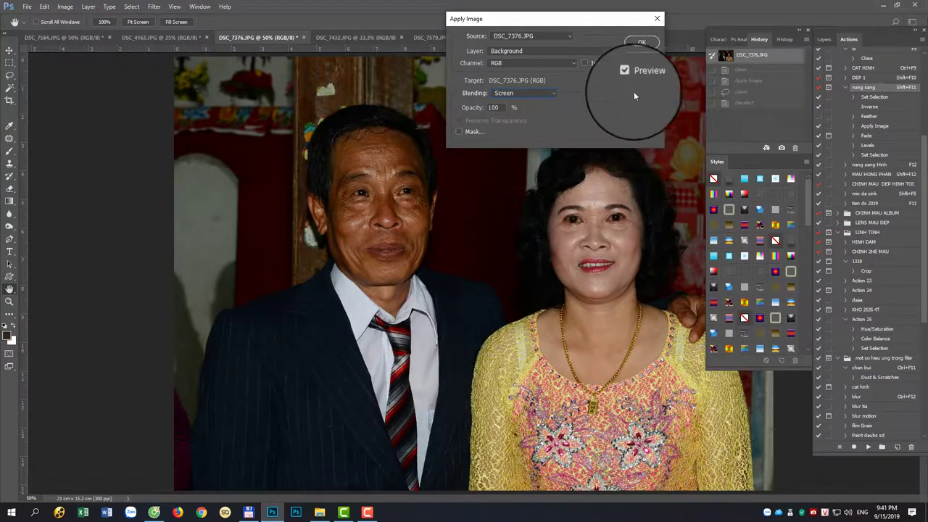
Step: Compare the preview before and after, set opacity to 100%, and commit the Screen blend
click(627, 78)
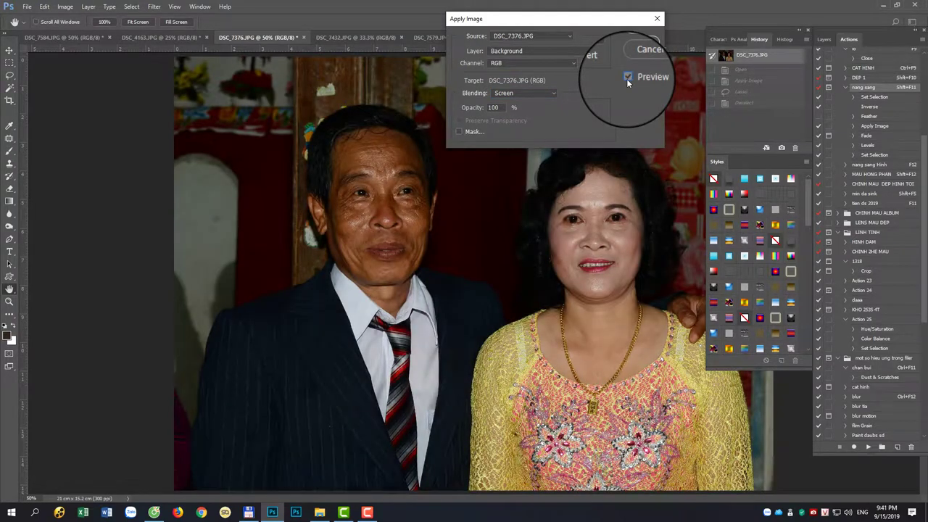
click(627, 77)
click(627, 78)
click(628, 77)
click(627, 77)
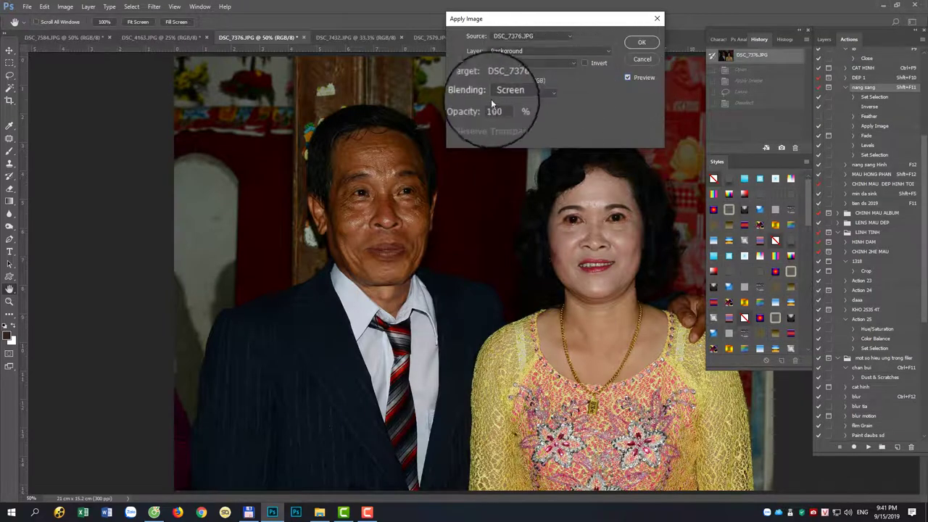
double_click(495, 107)
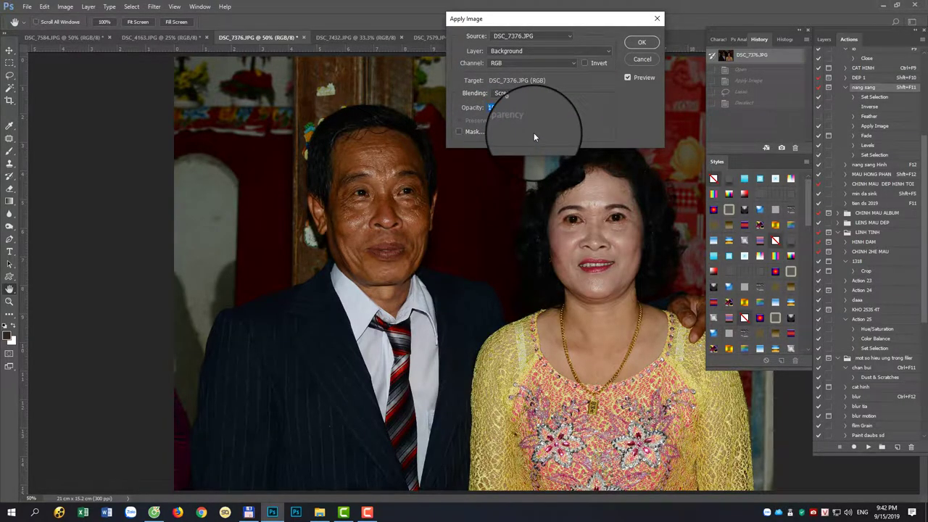
text(50)
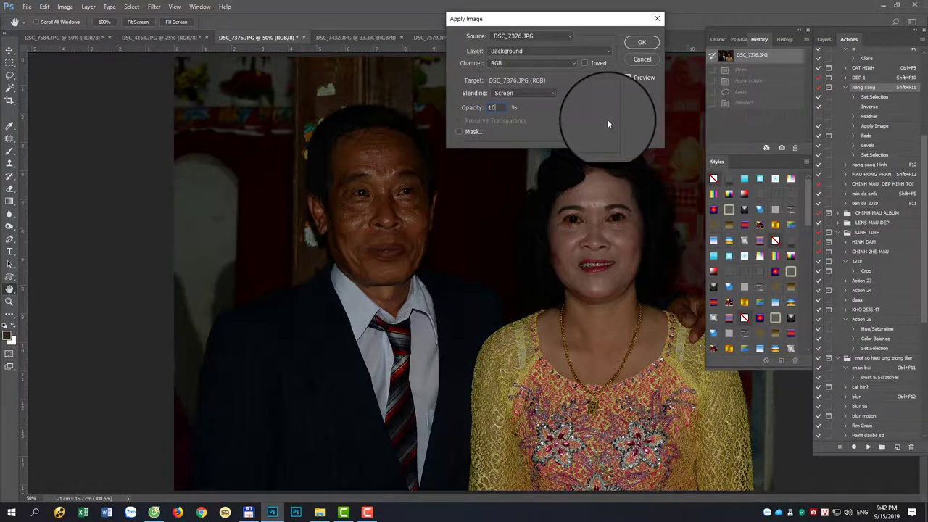
text(00)
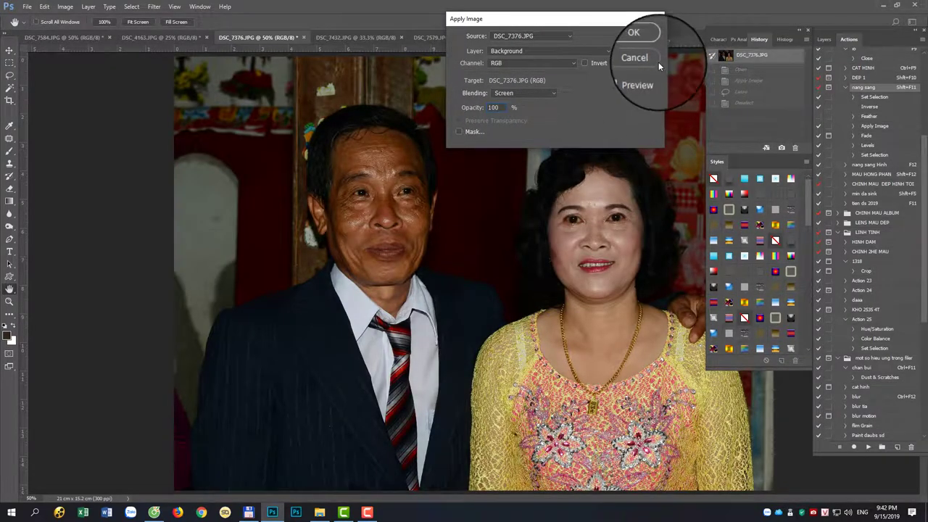
click(629, 78)
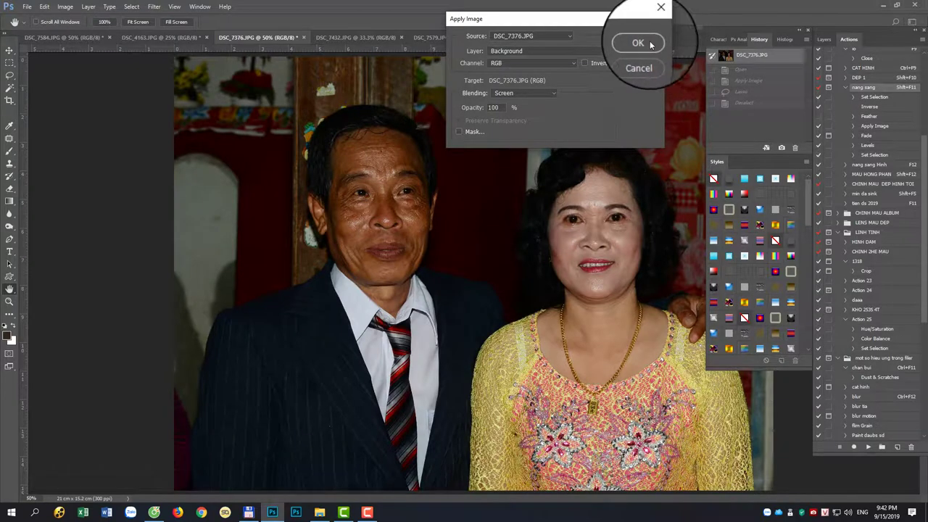
click(640, 35)
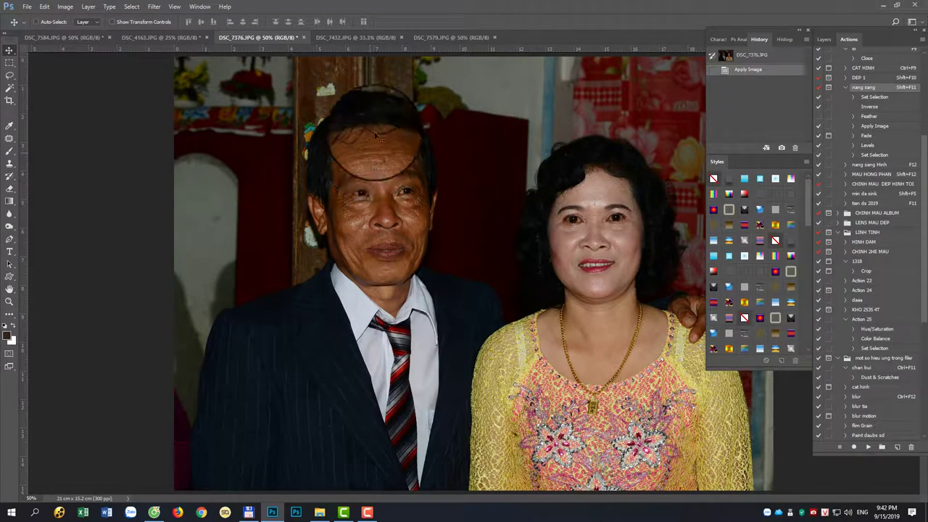
Step: Lasso around the man's head with a 30 px feather
scroll(368, 165, up, 1)
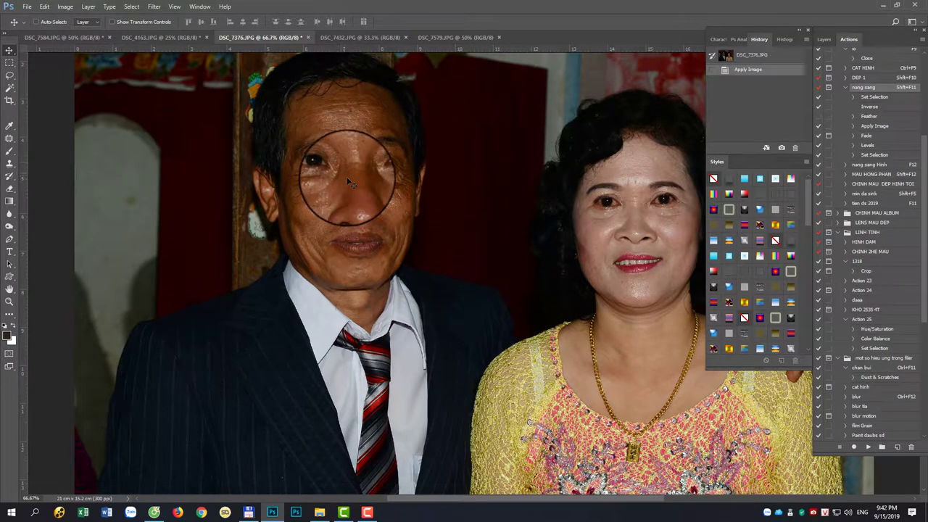
key(w)
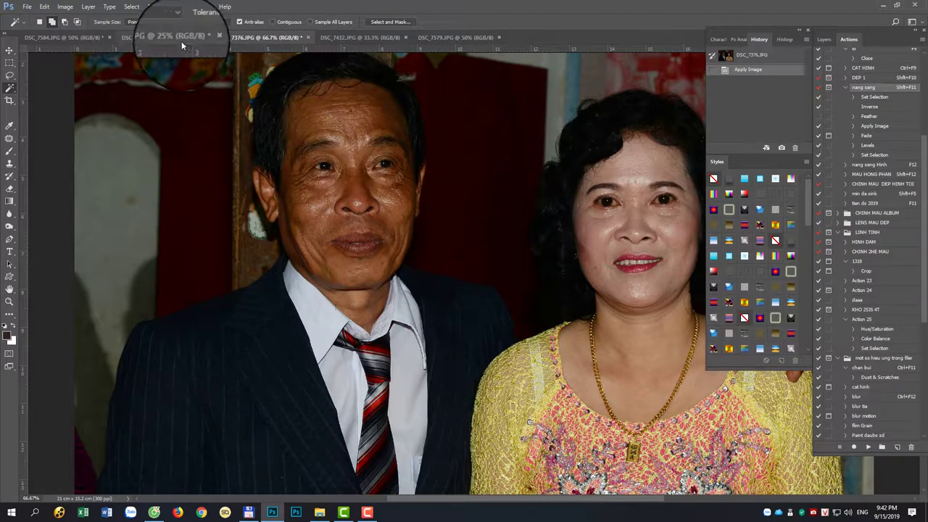
key(shift+w)
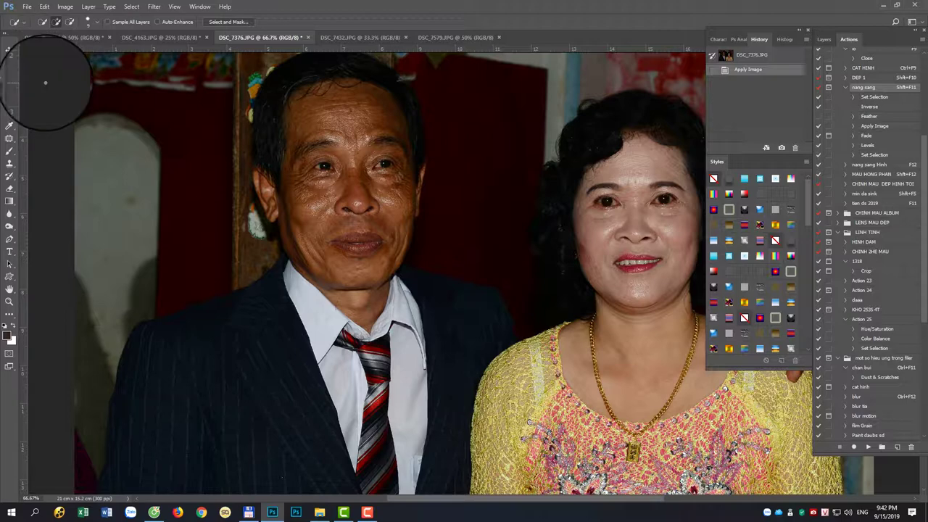
click(9, 75)
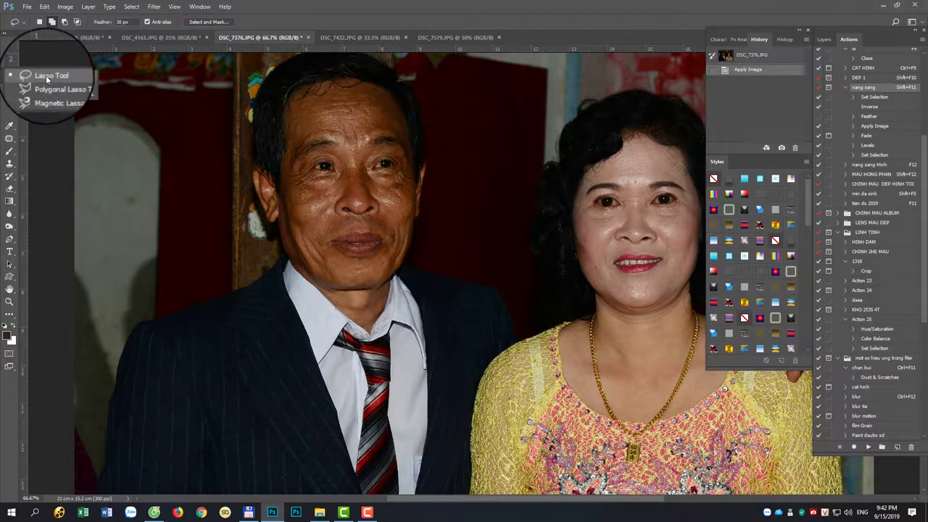
click(55, 76)
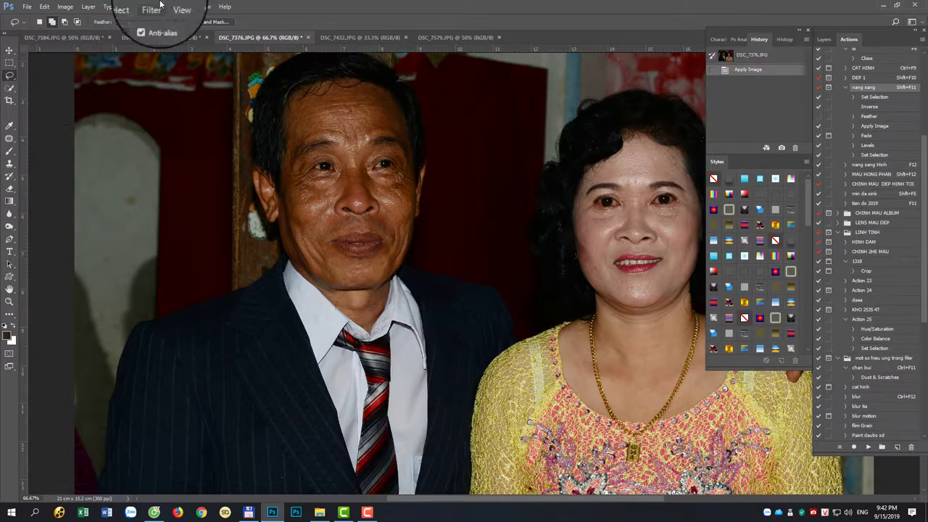
double_click(119, 22)
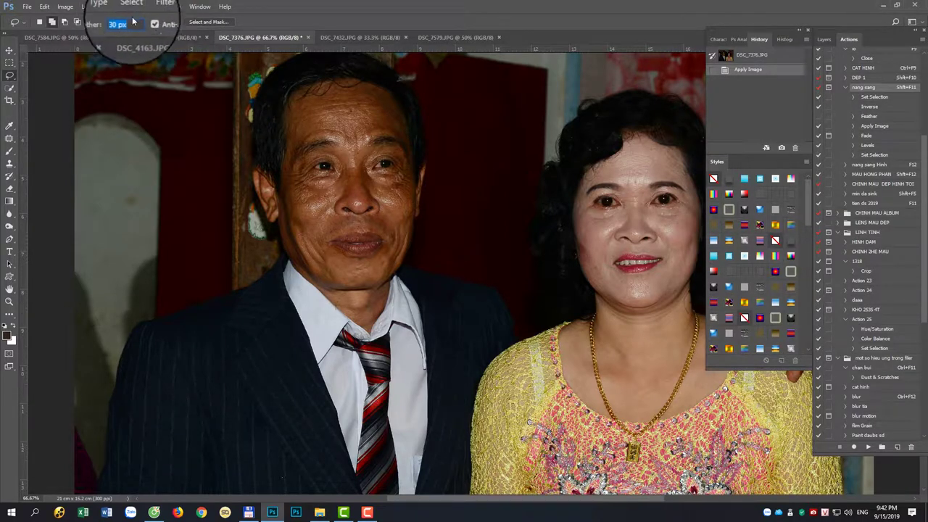
drag(319, 189, 259, 149)
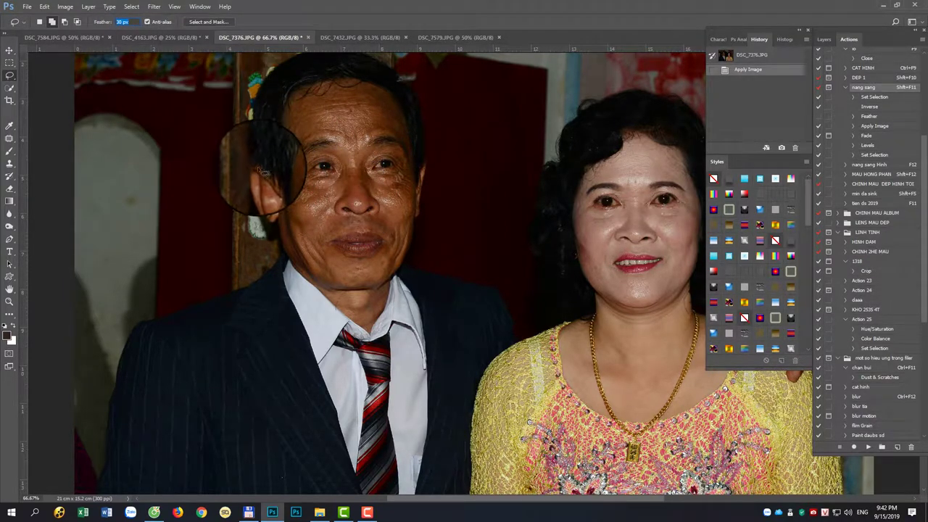
mouse_move(255, 166)
mouse_down()
mouse_move(396, 302)
mouse_move(250, 181)
mouse_up()
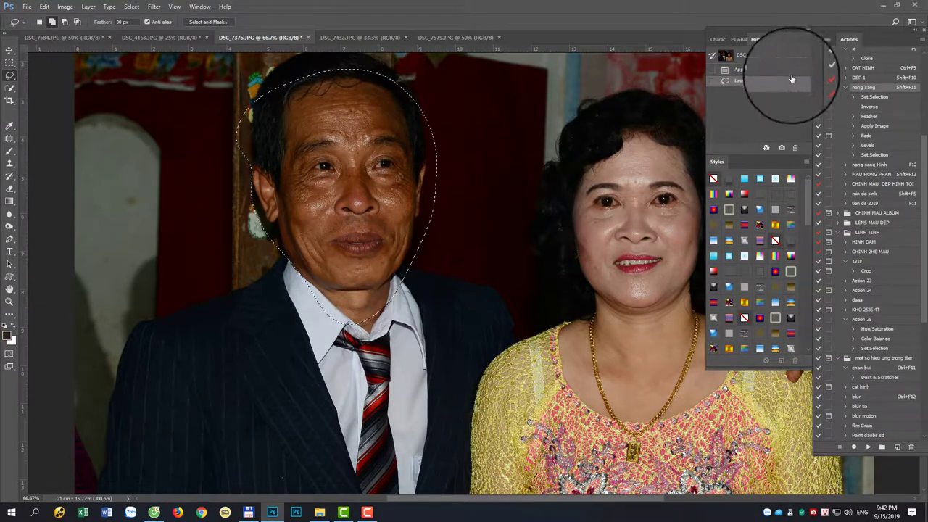
Step: Apply a Levels midtone lift of 1.22 to the man's head, then deselect
key(ctrl+l)
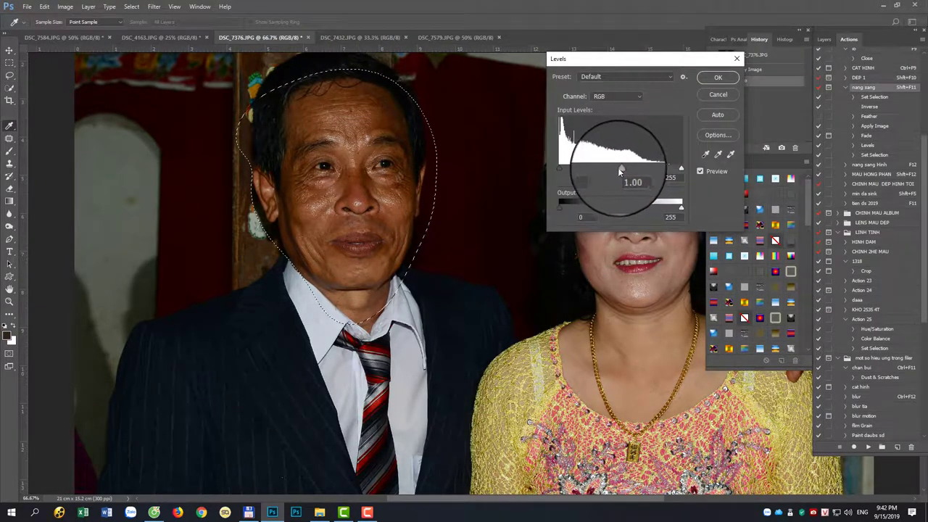
drag(618, 167, 607, 172)
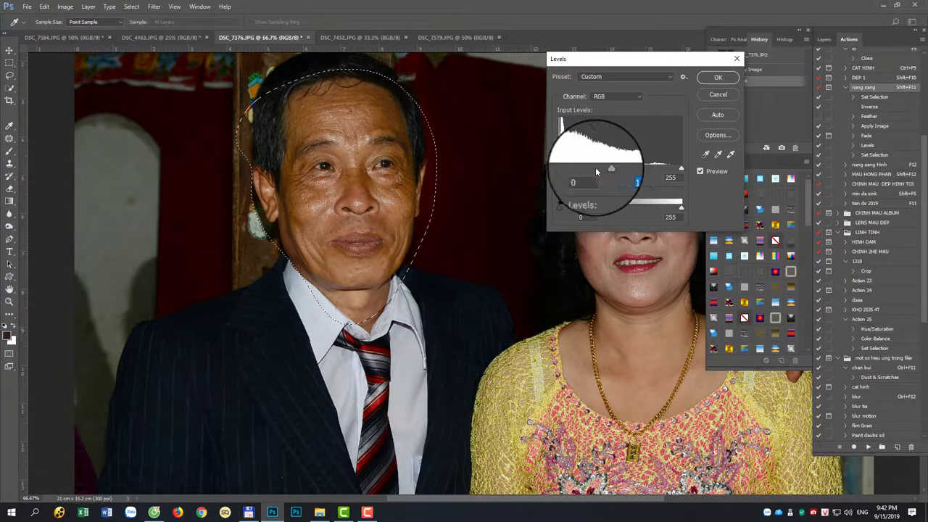
key(Return)
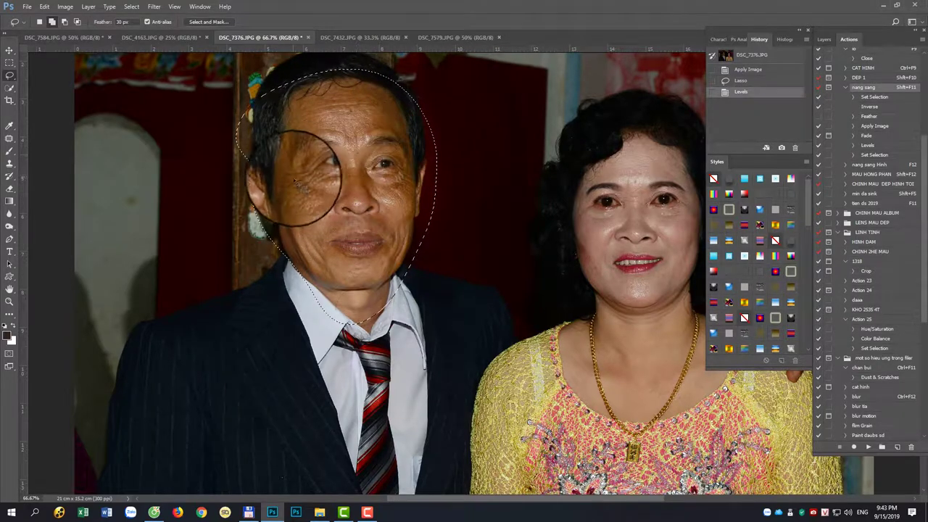
scroll(341, 171, up, 1)
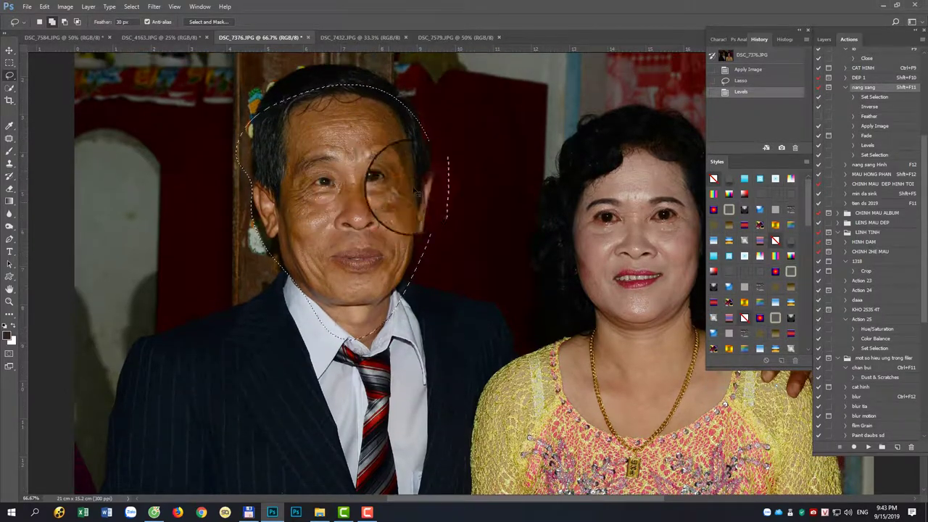
key(ctrl+d)
Step: Lasso the woman's head, lift its Levels midtones to about 1.2, and deselect
key(ctrl+plus)
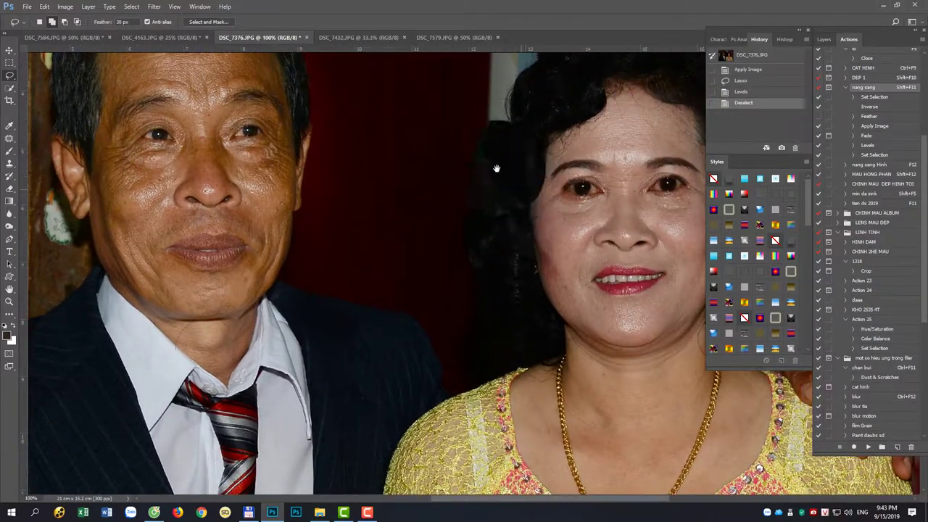
drag(218, 172, 504, 365)
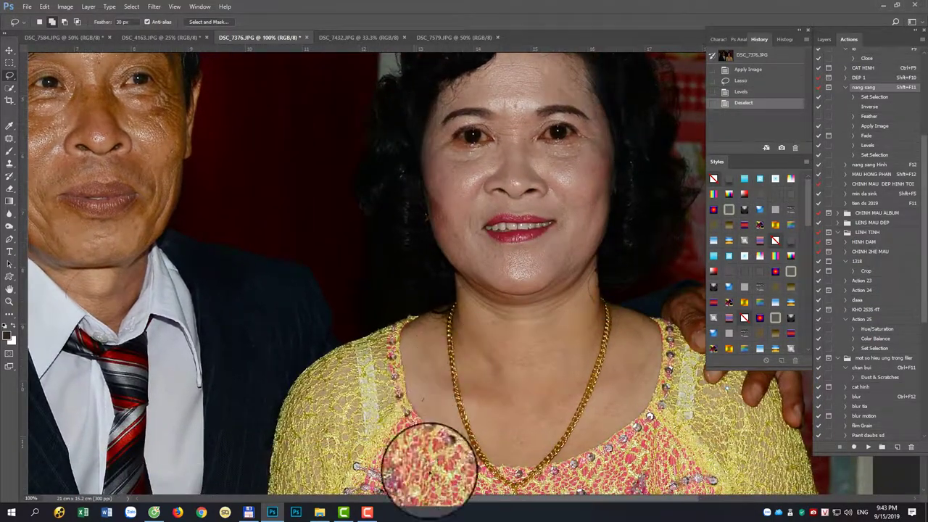
mouse_move(692, 428)
mouse_down()
mouse_move(415, 379)
mouse_move(418, 410)
mouse_up()
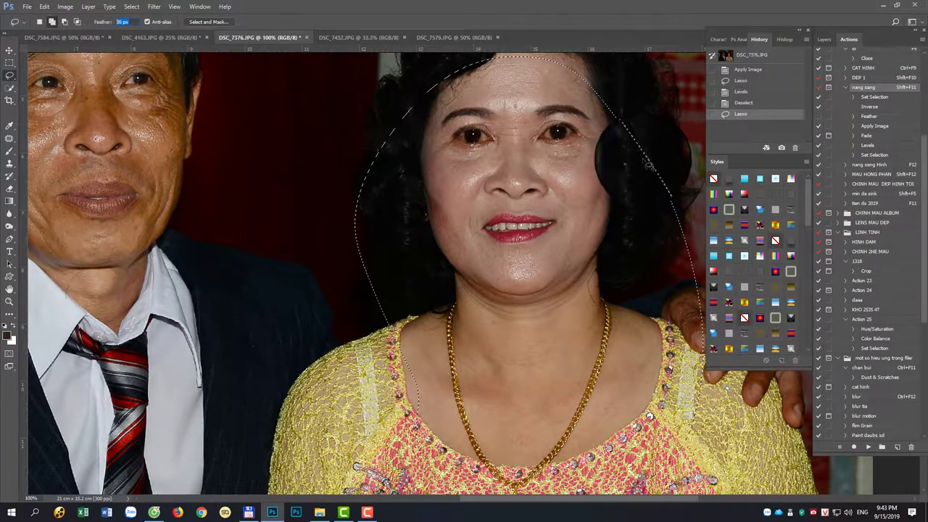
key(ctrl+l)
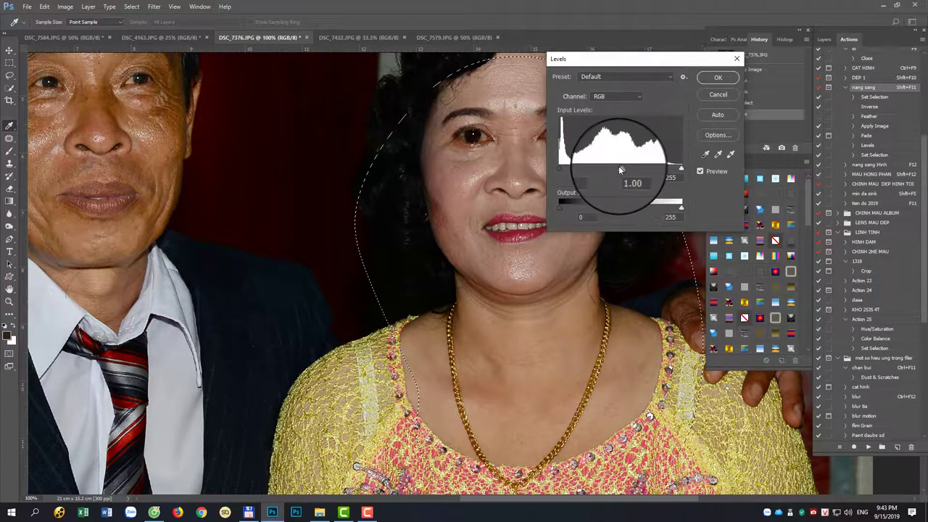
drag(620, 168, 613, 168)
key(Return)
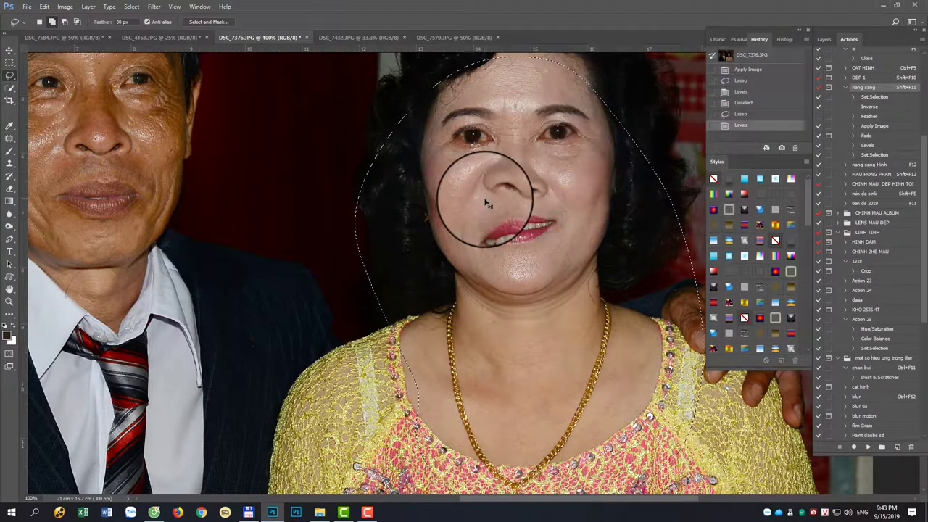
key(ctrl+minus)
key(ctrl+minus)
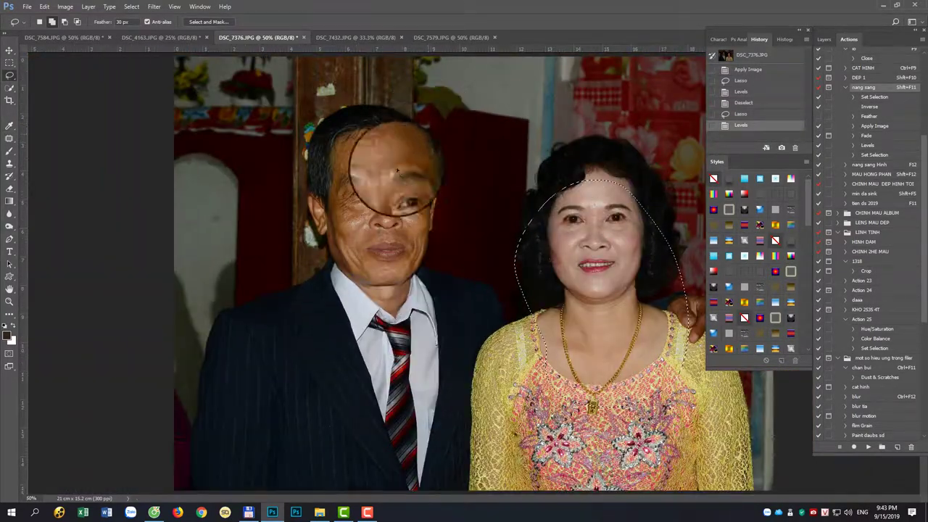
key(ctrl+d)
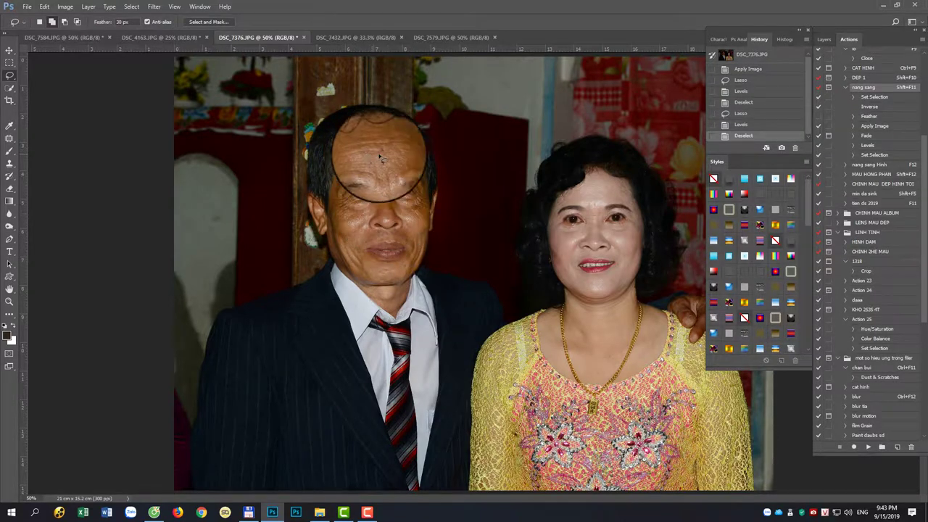
key(ctrl+plus)
key(ctrl+plus)
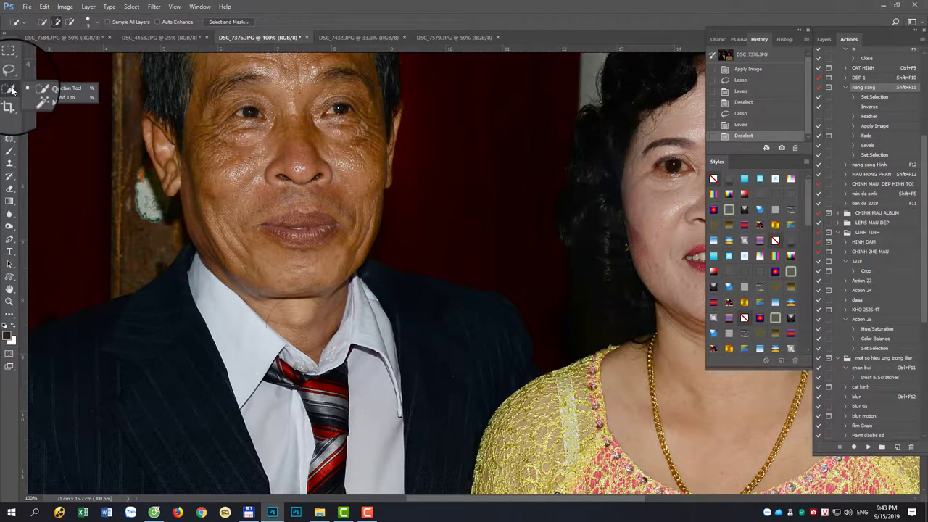
Step: Magic Wand-select the man's facial skin and grow it with Similar to all skin tones
click(60, 88)
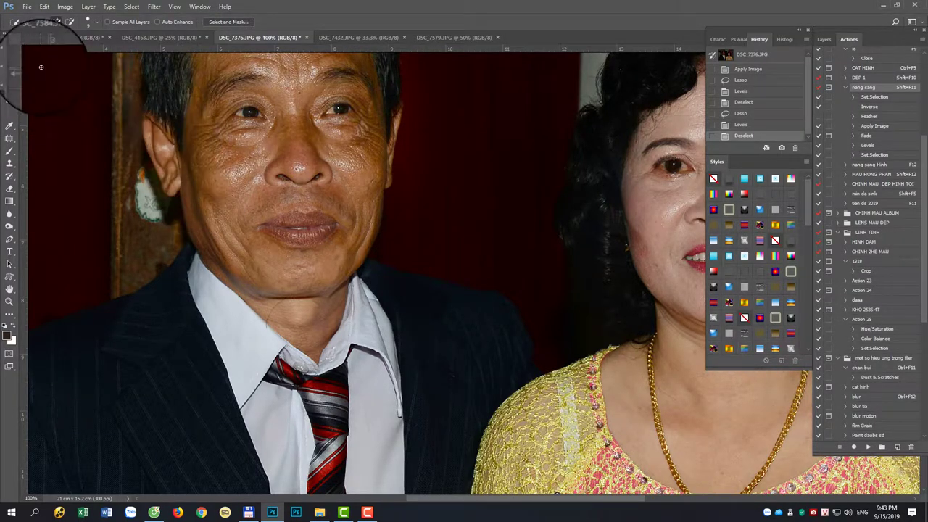
right_click(10, 89)
click(45, 99)
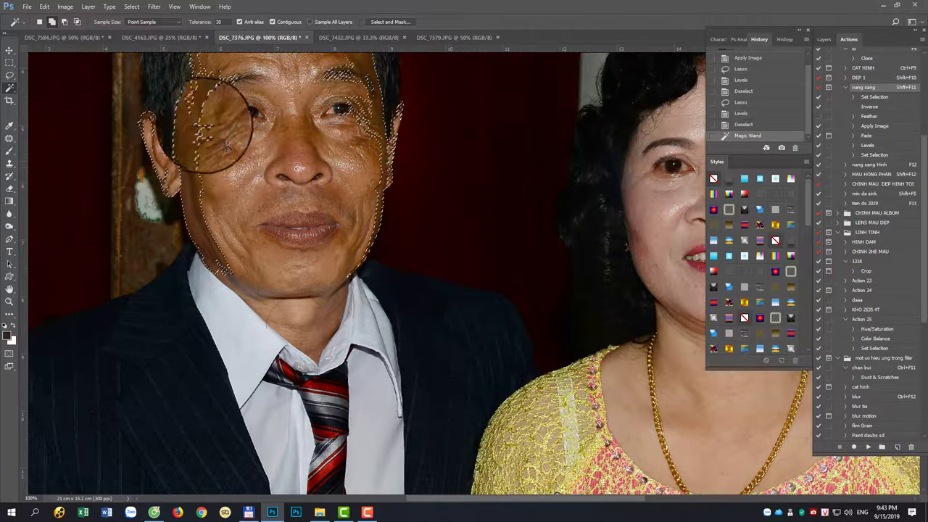
right_click(198, 171)
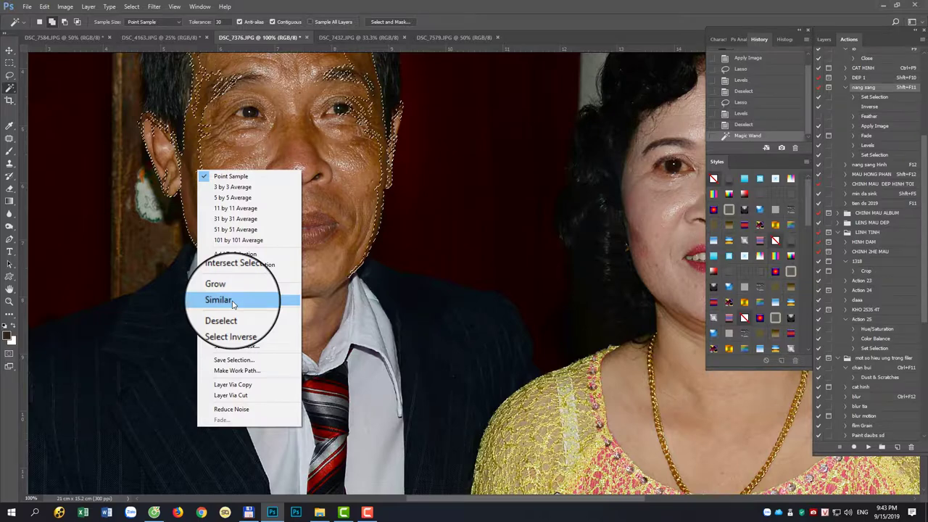
click(232, 300)
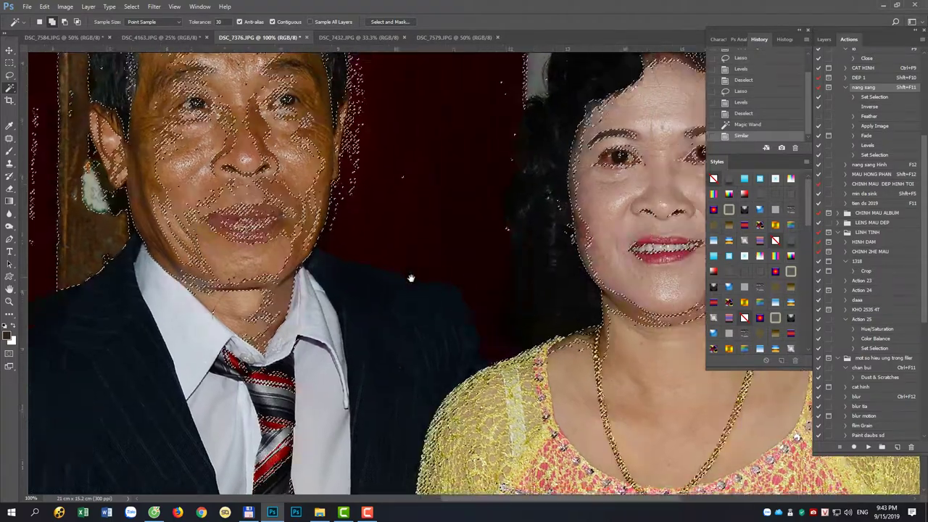
mouse_move(634, 282)
mouse_down()
mouse_move(617, 254)
mouse_move(417, 207)
mouse_up()
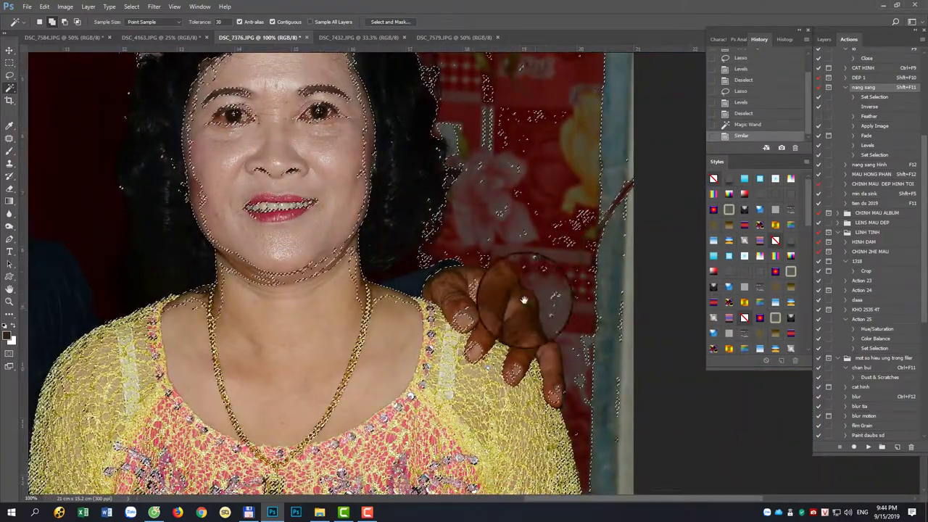
drag(514, 234, 539, 244)
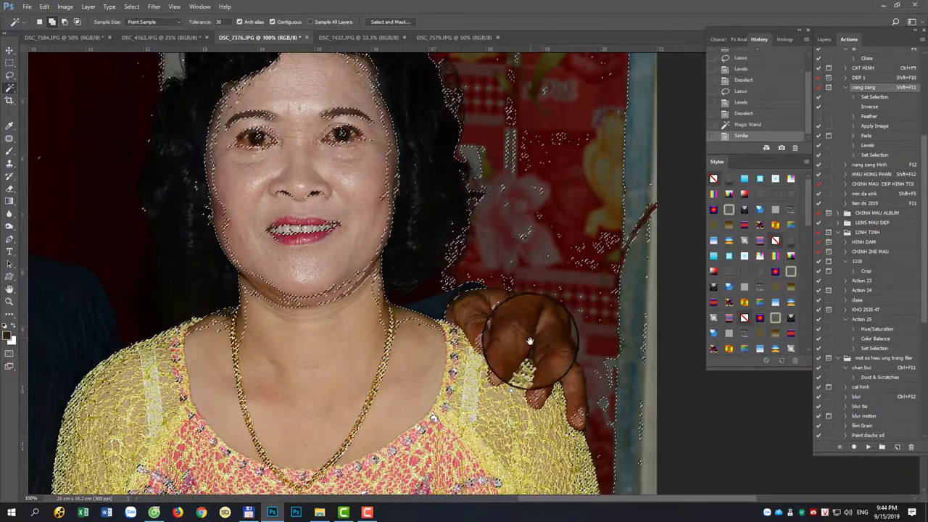
Step: Feather the skin selection by 10 pixels
drag(286, 193, 597, 211)
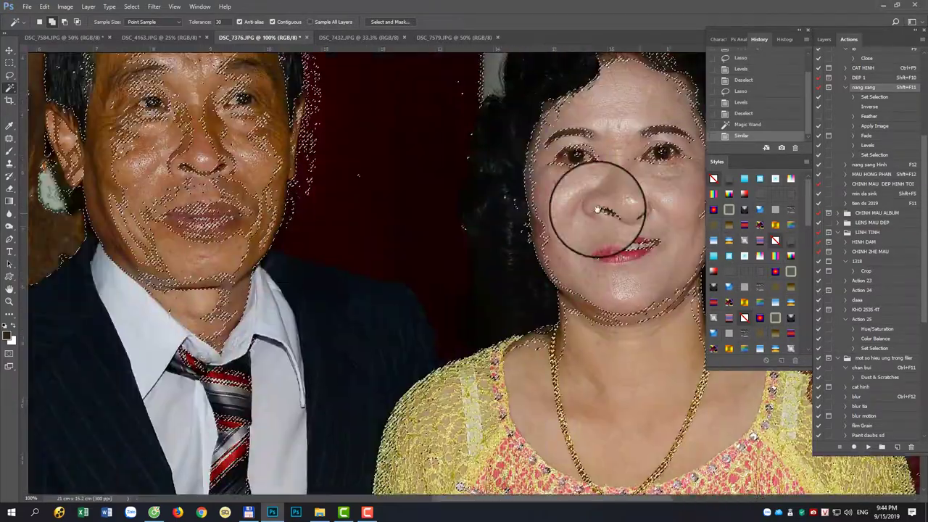
drag(190, 203, 299, 249)
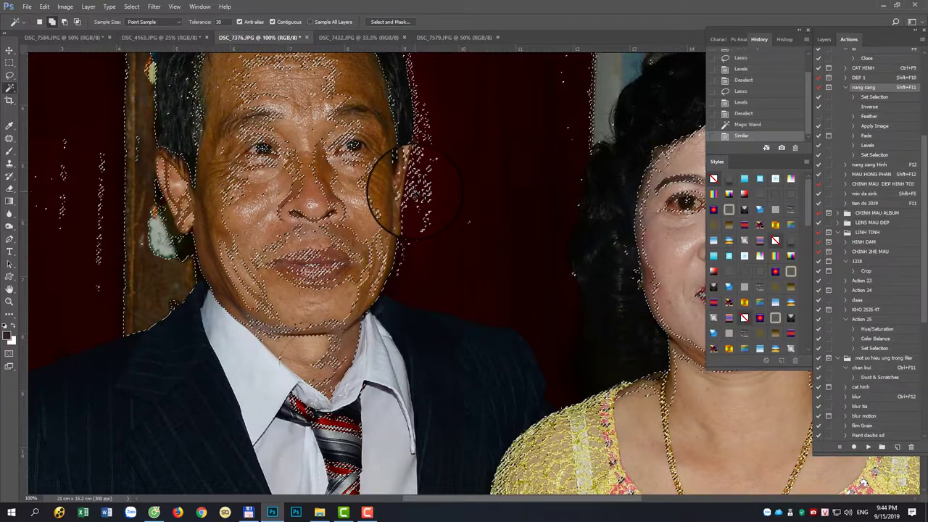
right_click(216, 218)
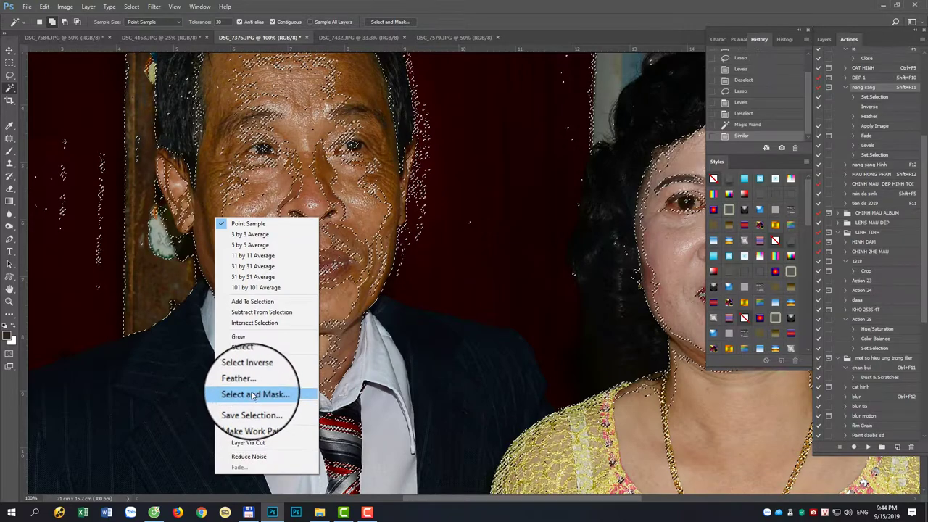
click(251, 384)
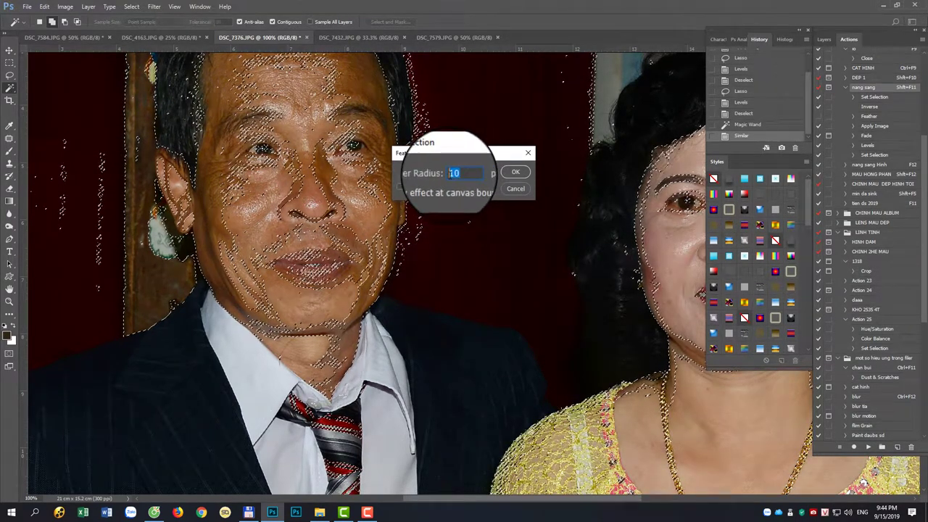
key(Return)
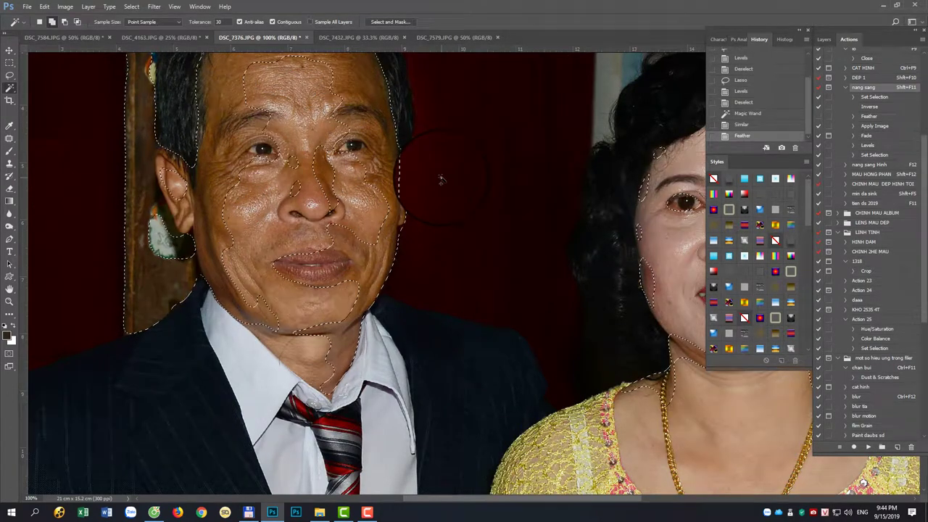
Step: Apply a Levels midtone lift of 1.20 to the feathered skin selection
key(ctrl+l)
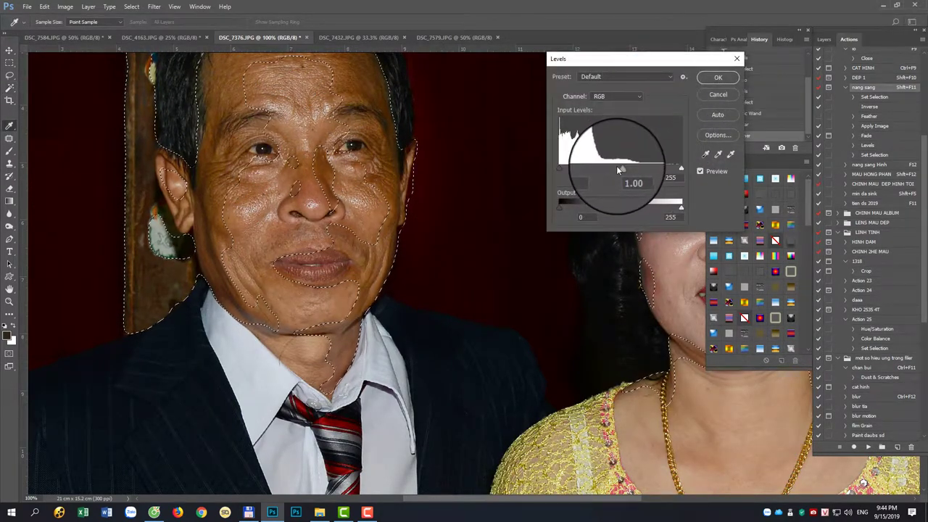
drag(623, 169, 613, 168)
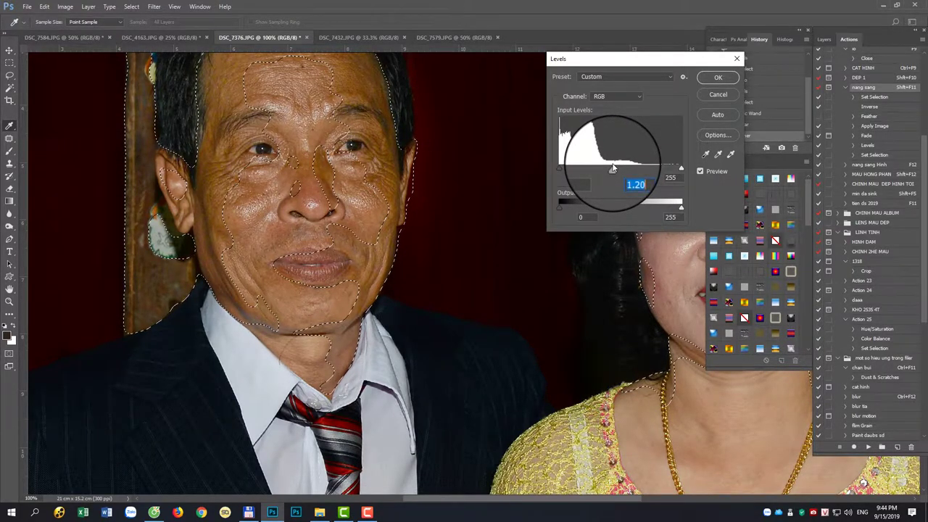
key(Return)
key(ctrl+minus)
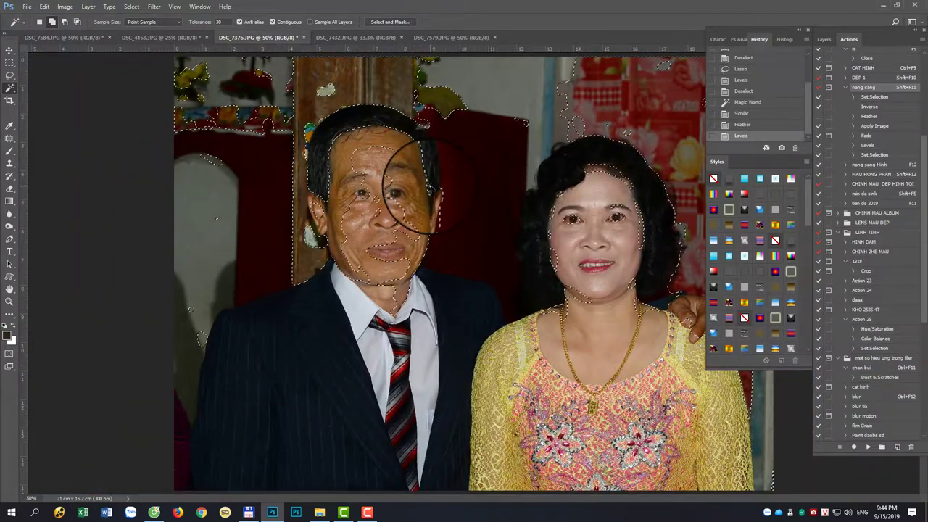
Step: Undo the last brightening and re-feather the selection with a radius of 1
key(ctrl+z)
key(ctrl+z)
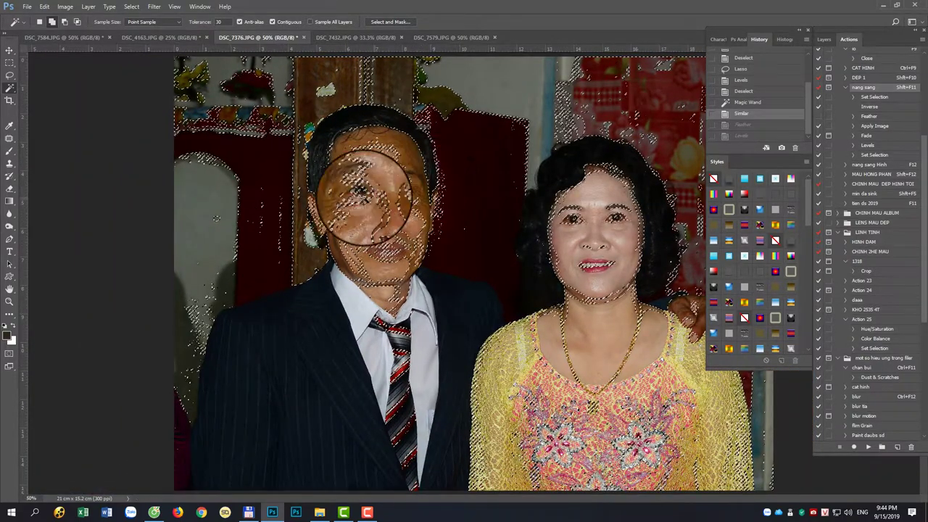
right_click(424, 204)
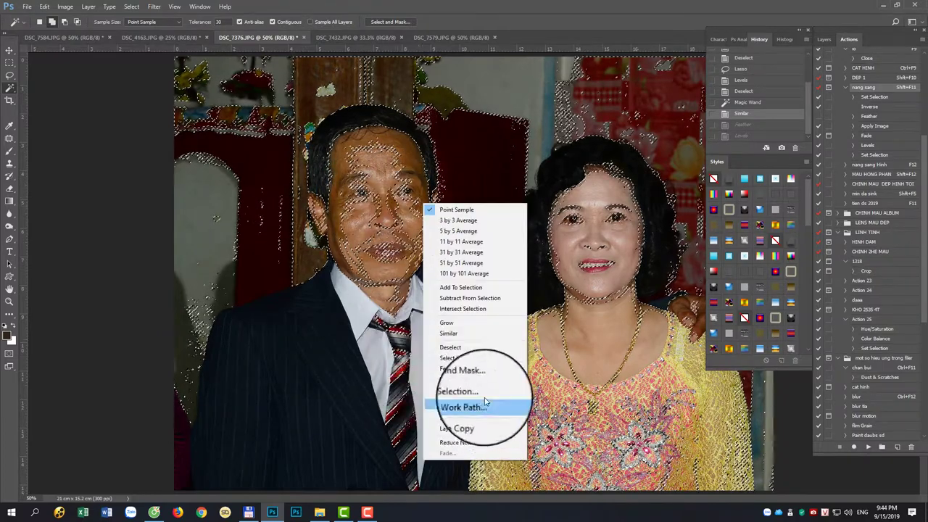
click(450, 368)
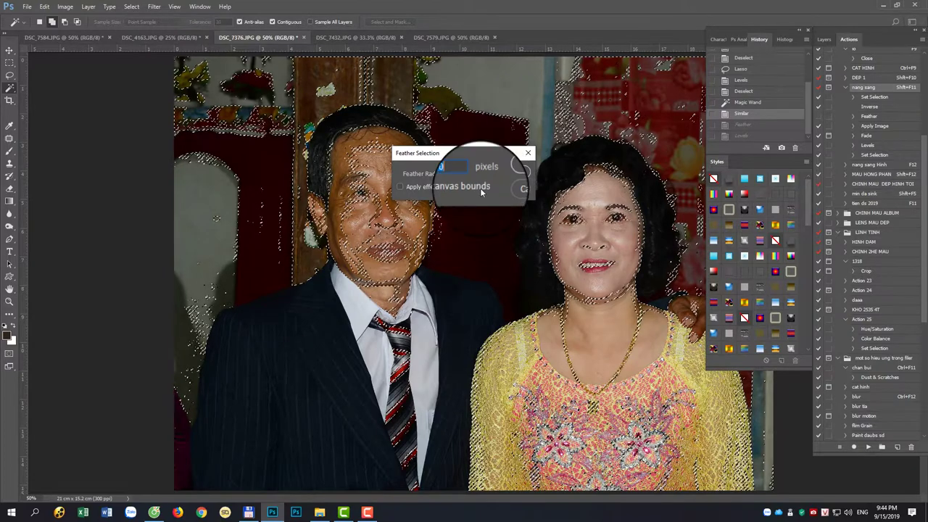
text(1)
key(Return)
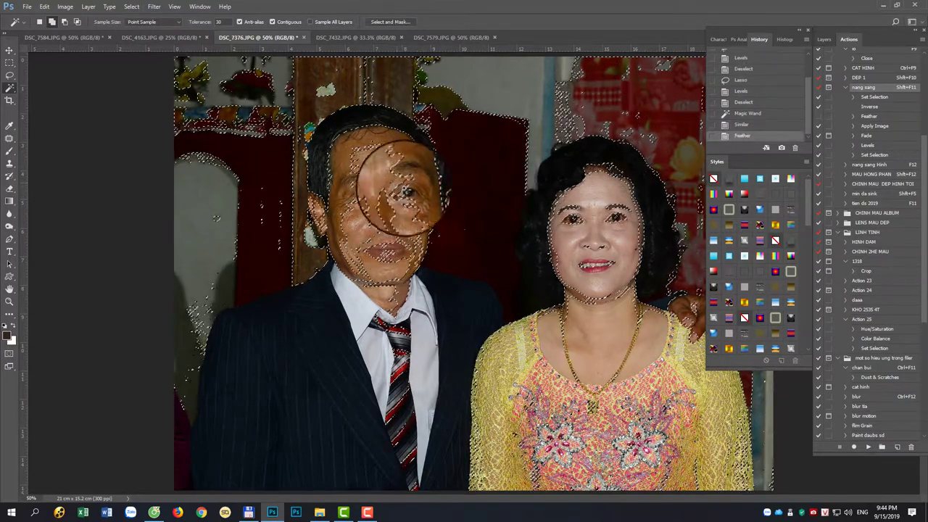
Step: Apply a Levels midtone of 1.27 to the feathered skin selection
drag(394, 187, 436, 210)
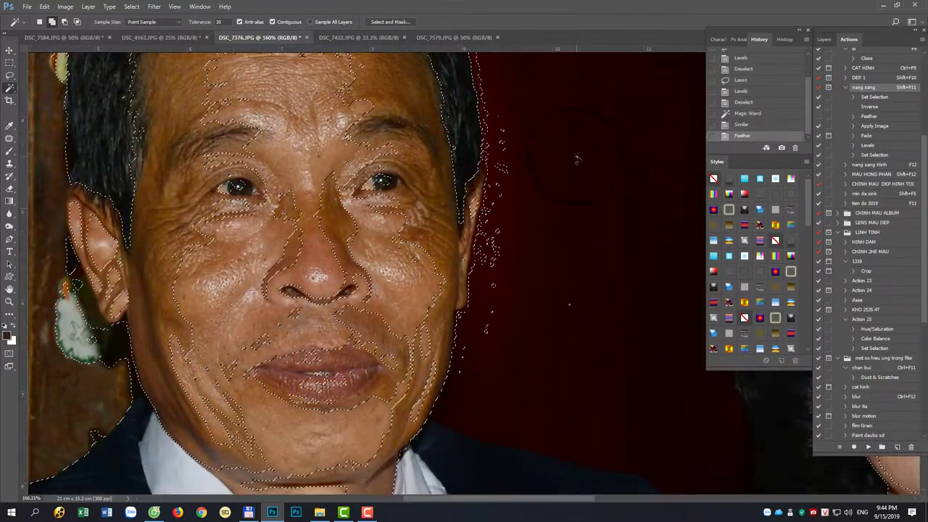
key(ctrl+l)
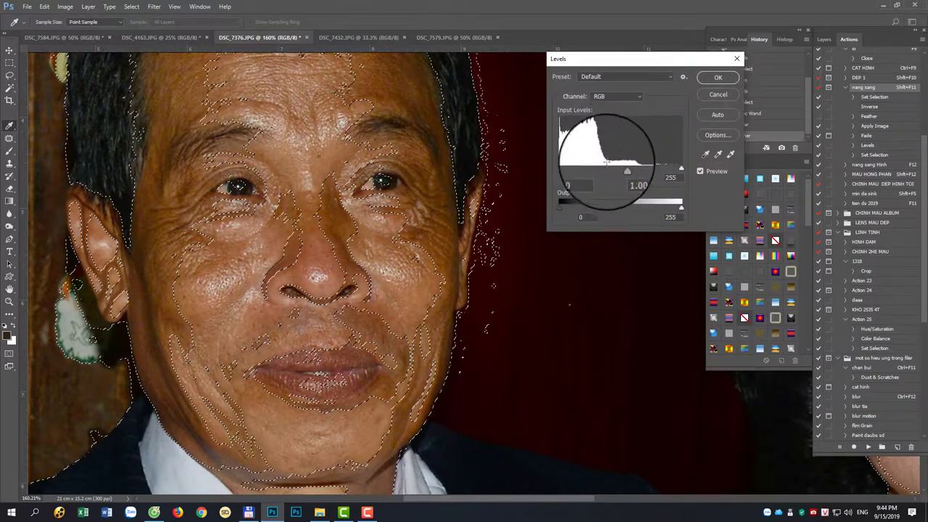
mouse_move(604, 169)
mouse_down()
mouse_move(591, 168)
mouse_move(610, 170)
mouse_up()
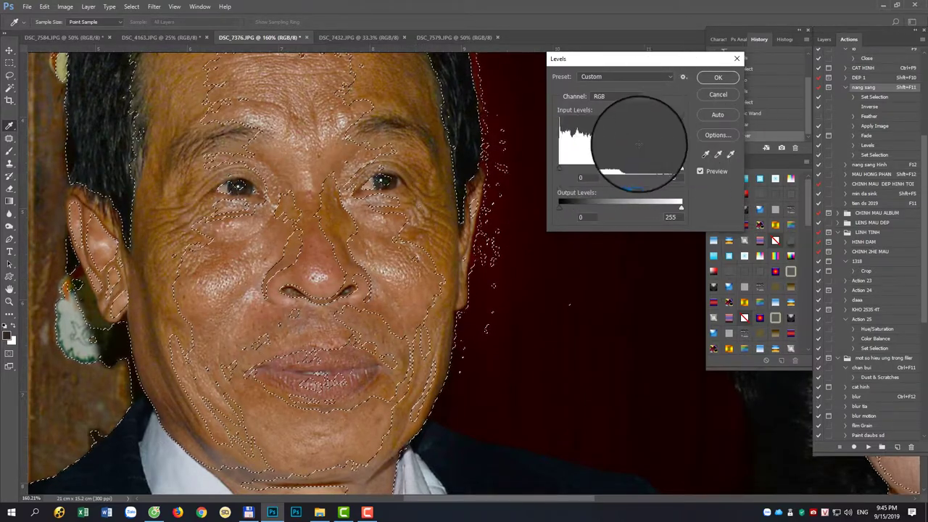
key(ctrl+minus)
key(Return)
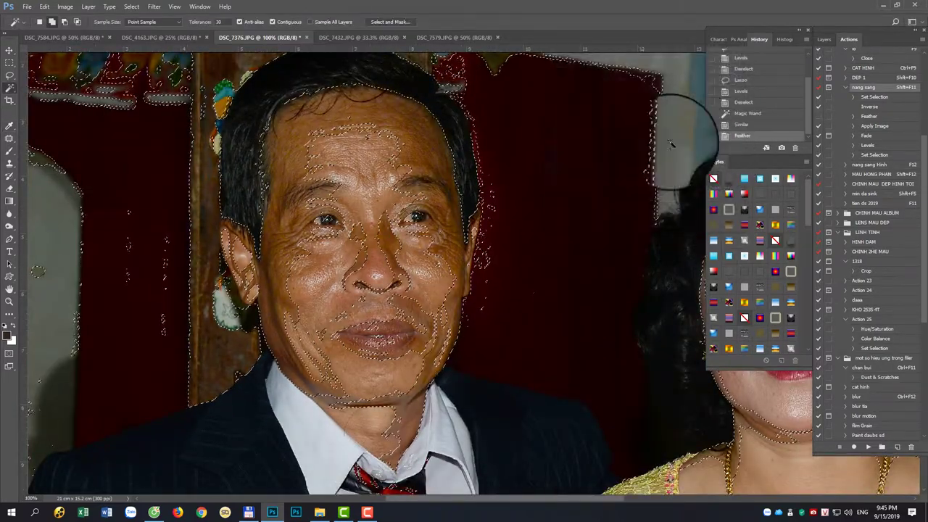
Step: Replace the selection with a new Magic Wand selection of skin, collar and light wall, and feather it
key(ctrl+minus)
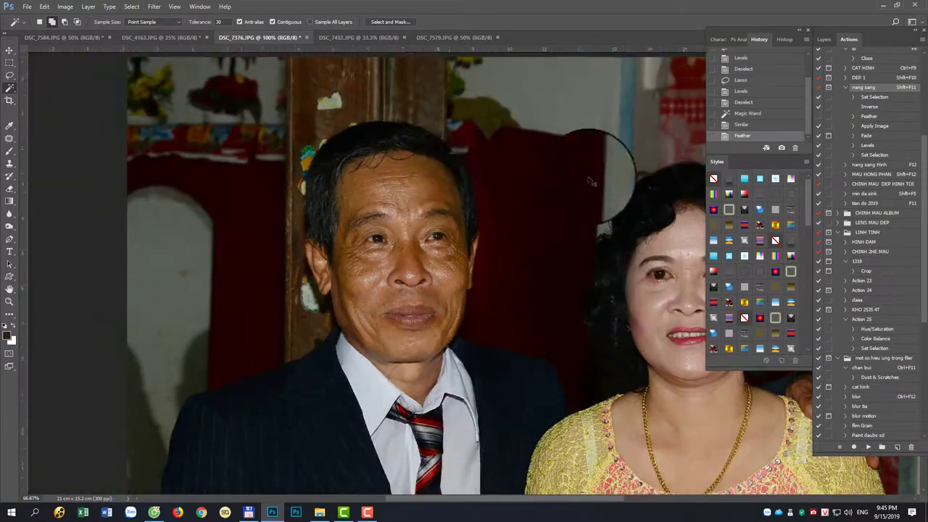
key(ctrl+minus)
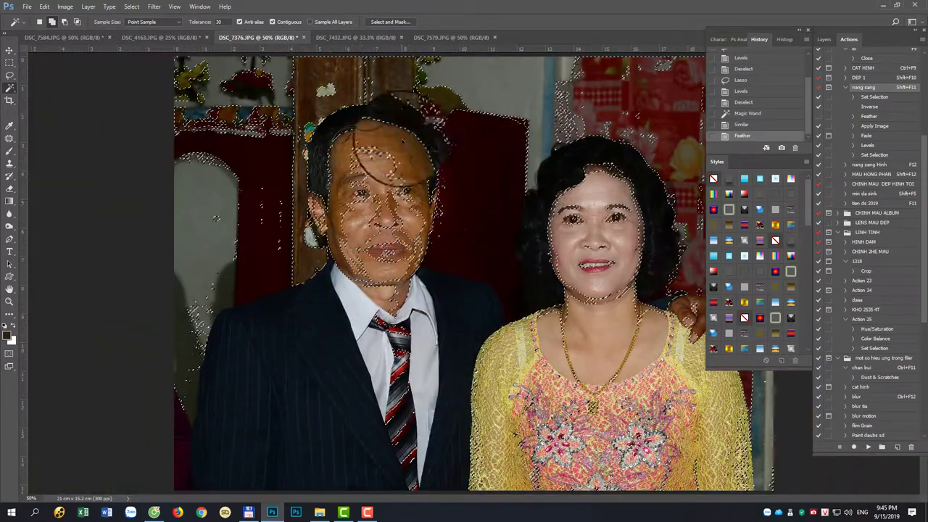
key(ctrl+plus)
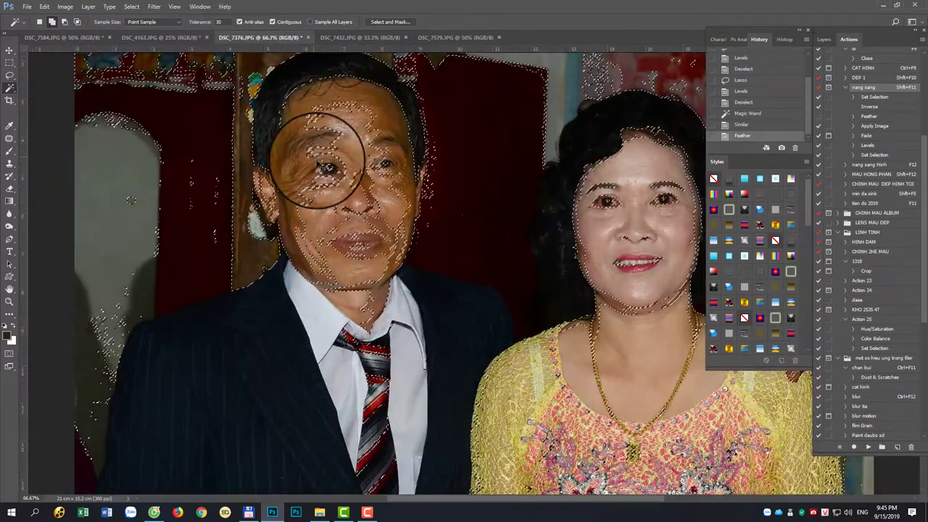
key(ctrl+d)
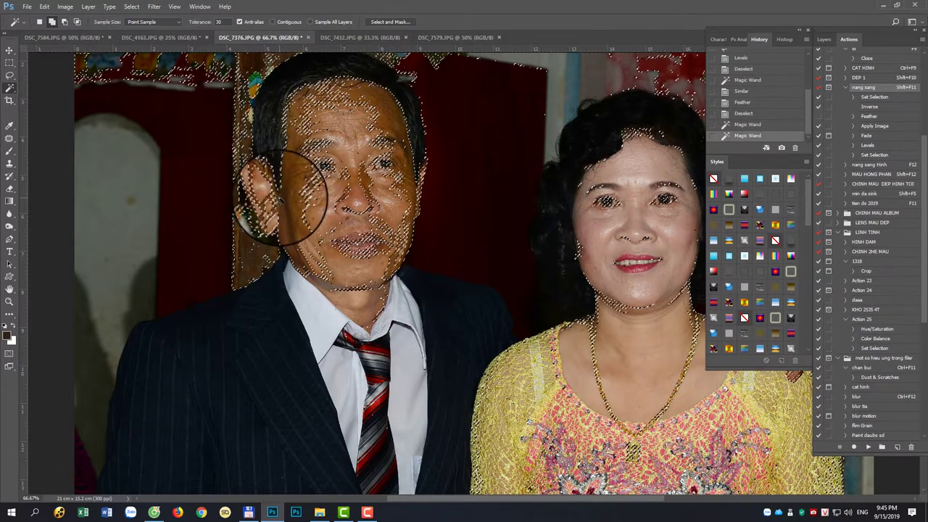
click(310, 273)
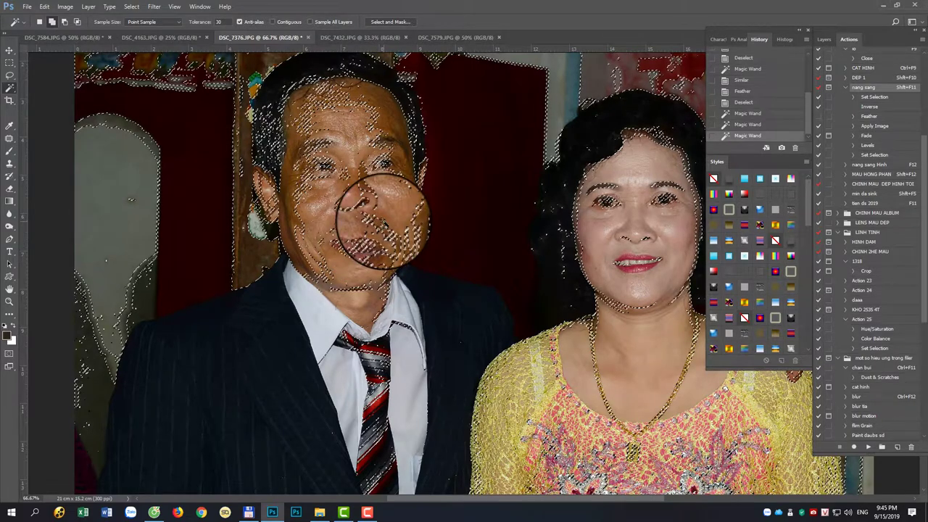
right_click(385, 224)
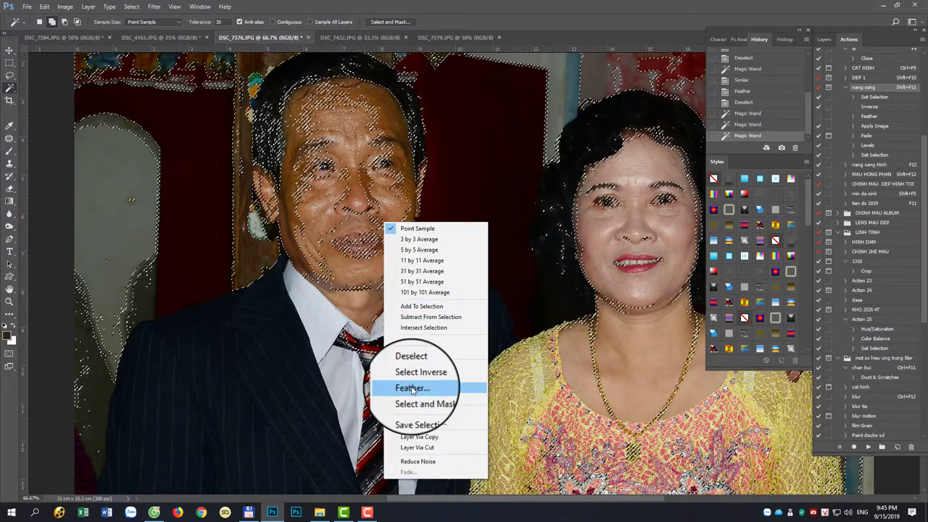
click(412, 390)
text(10)
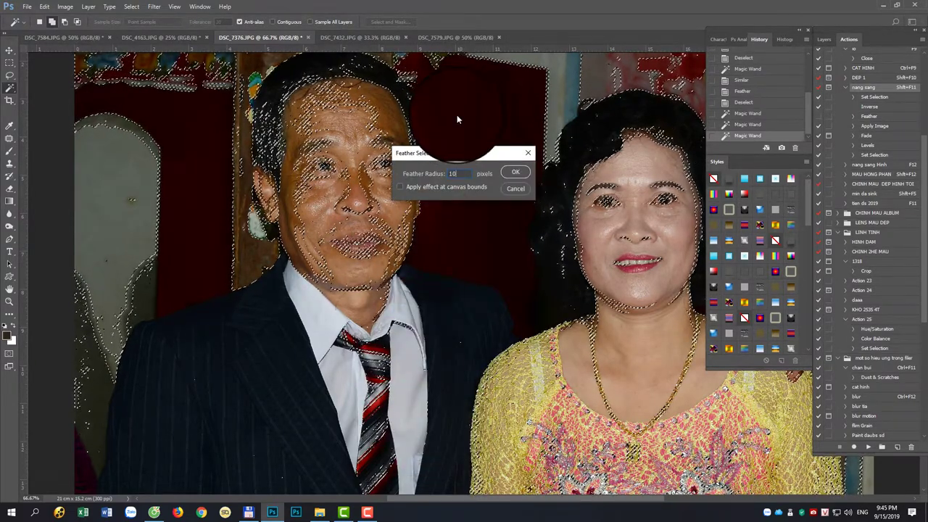
key(Return)
key(ctrl+l)
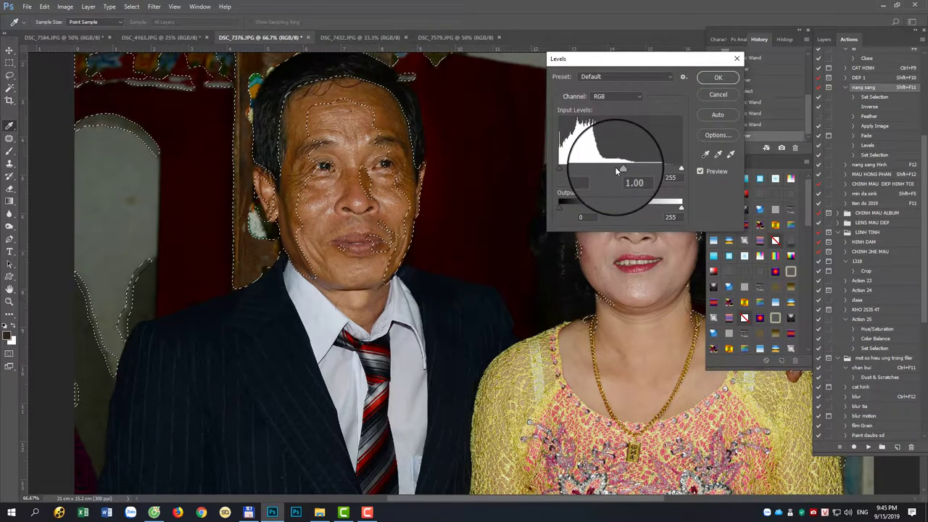
Step: Apply a Levels midtone of 1.14, deselect, and zoom in to check the faces
drag(621, 169, 616, 170)
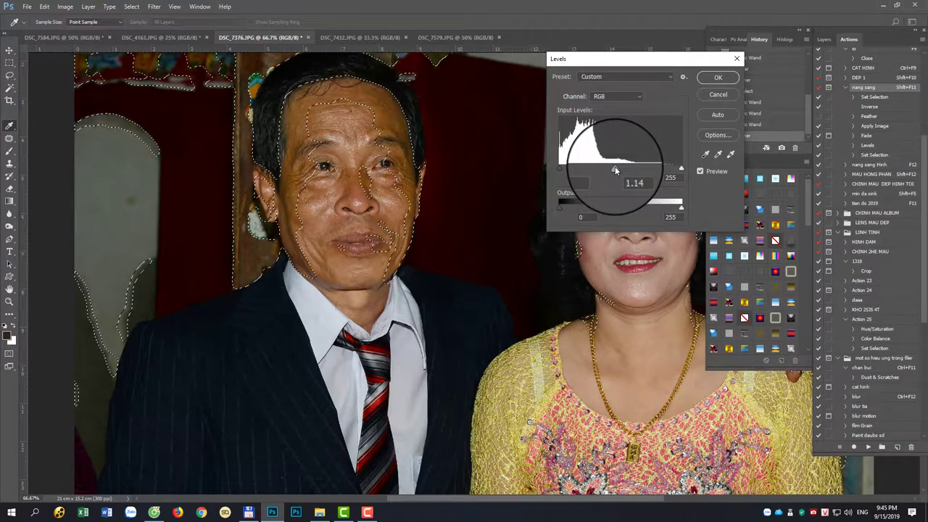
key(Return)
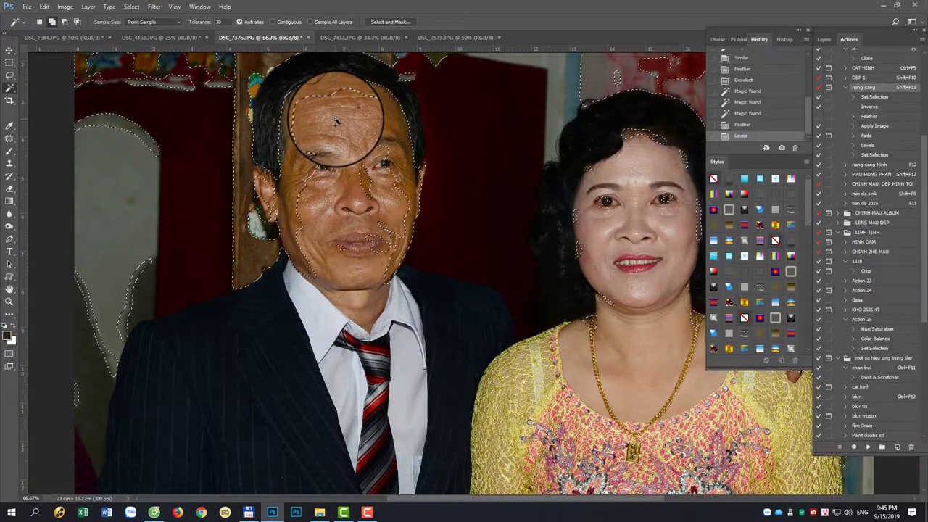
key(ctrl+d)
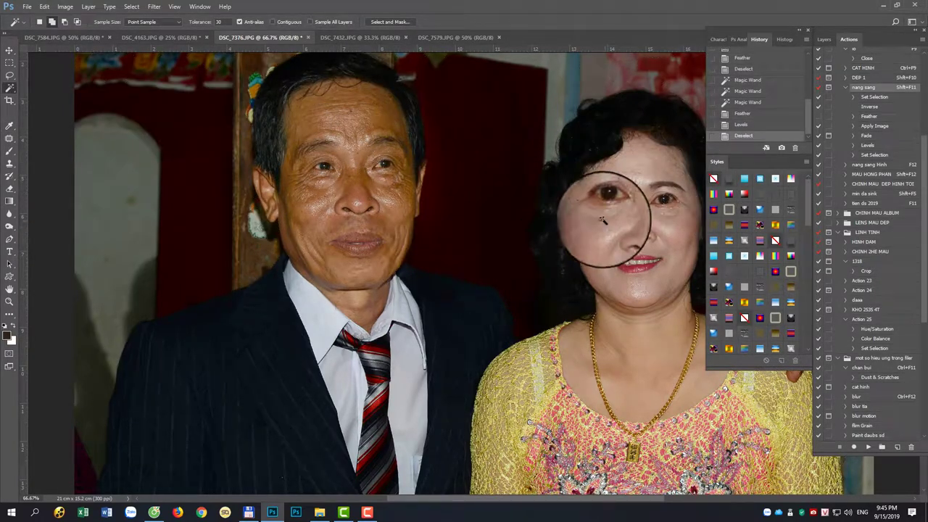
key(ctrl+plus)
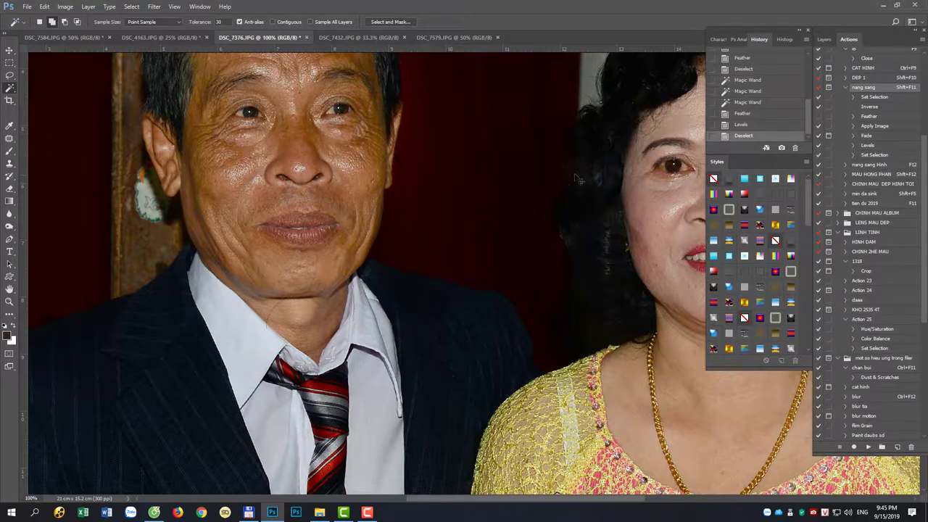
key(ctrl+minus)
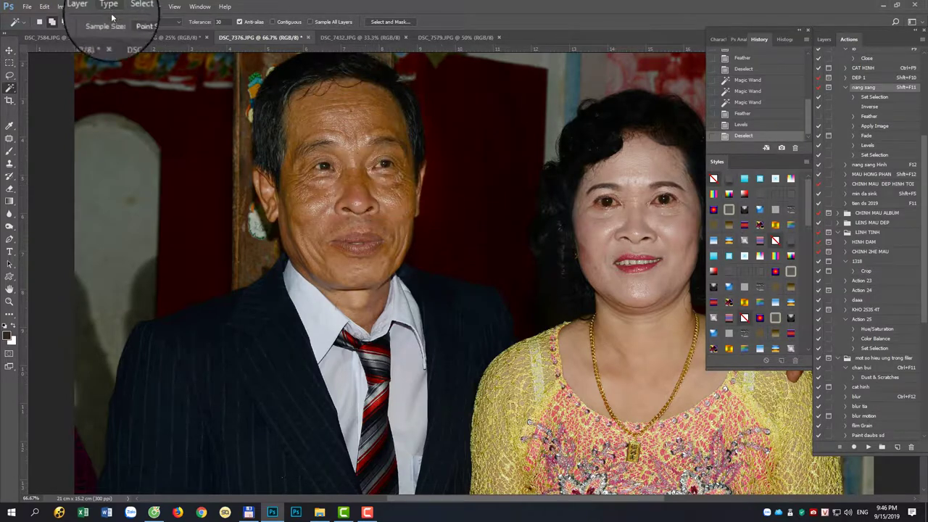
Step: Switch to the freehand Lasso tool
right_click(13, 90)
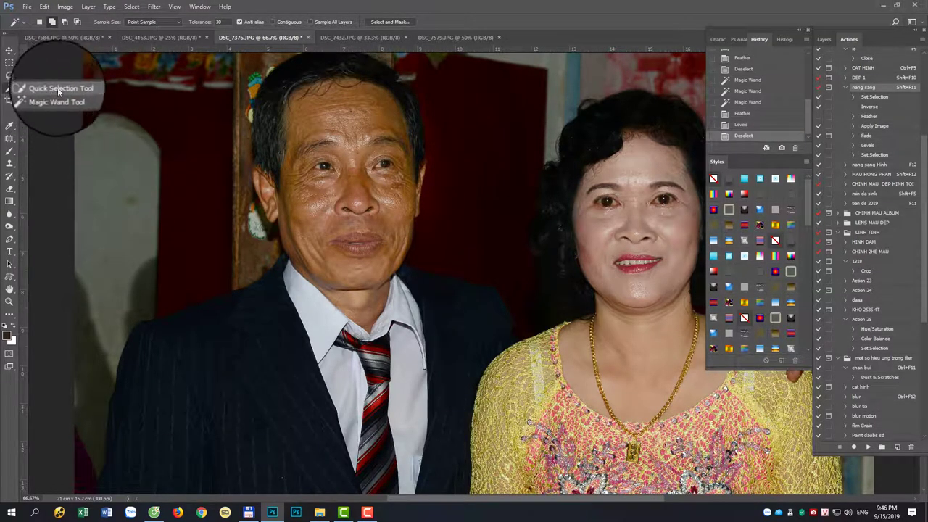
click(11, 74)
right_click(11, 73)
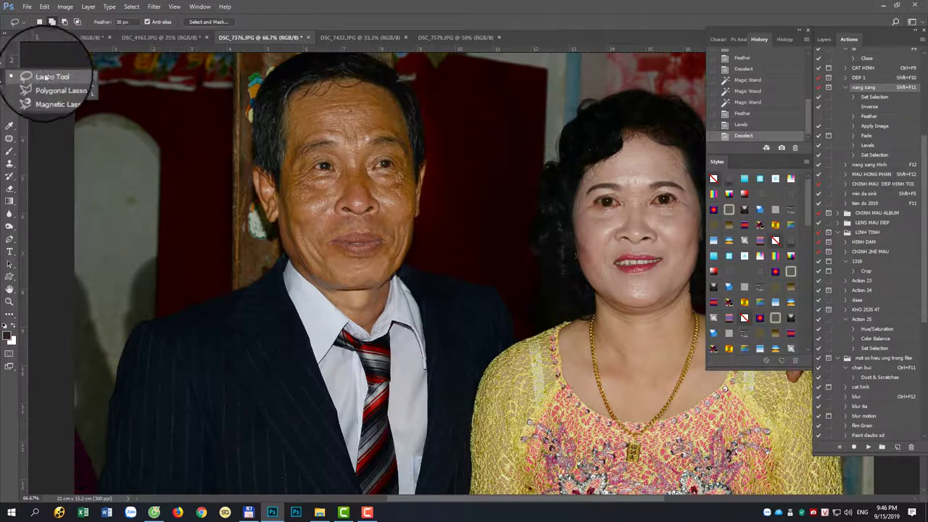
click(58, 73)
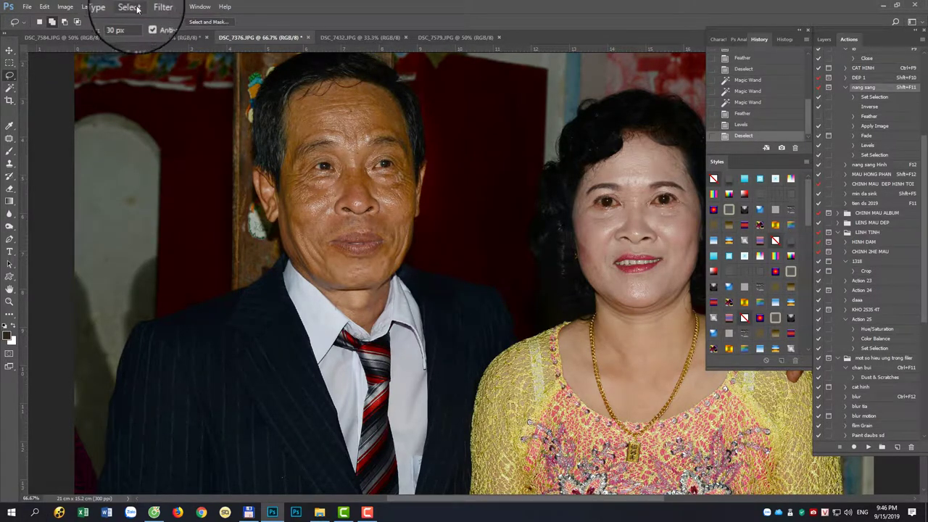
Step: Build a Sampled Colors Color Range selection from the man's hair at fuzziness 65, then begin a 10 px feather
click(137, 10)
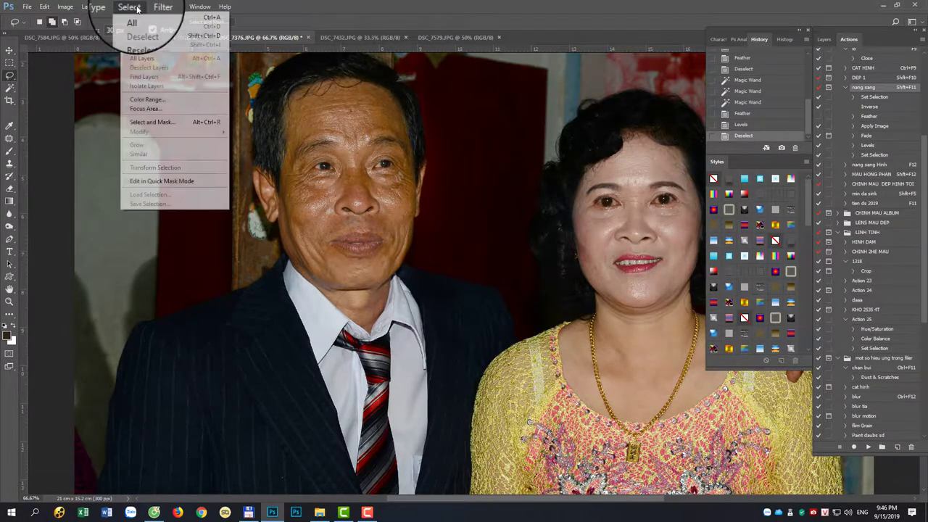
click(153, 99)
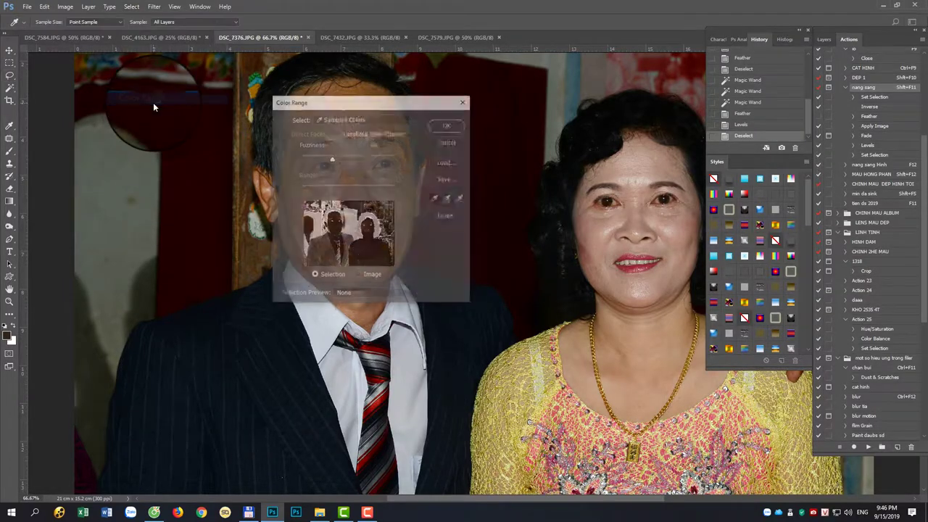
drag(381, 110, 640, 96)
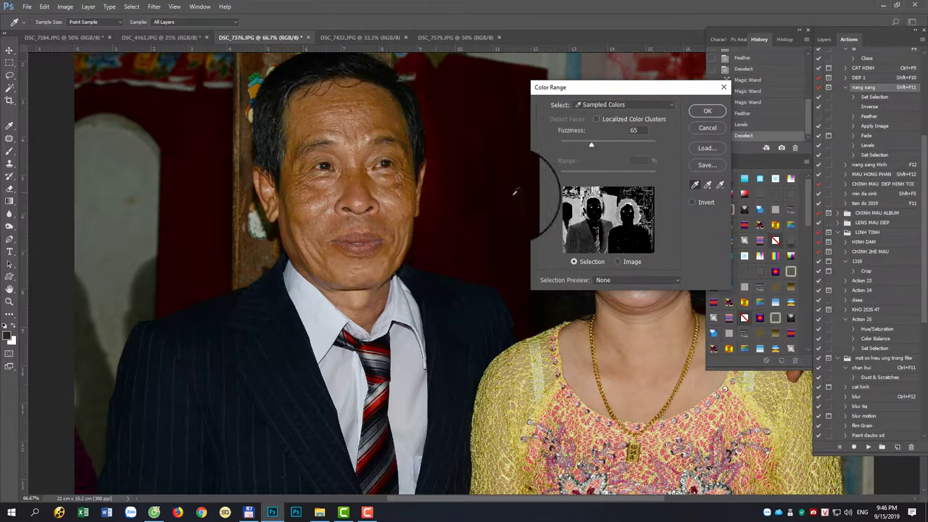
click(600, 107)
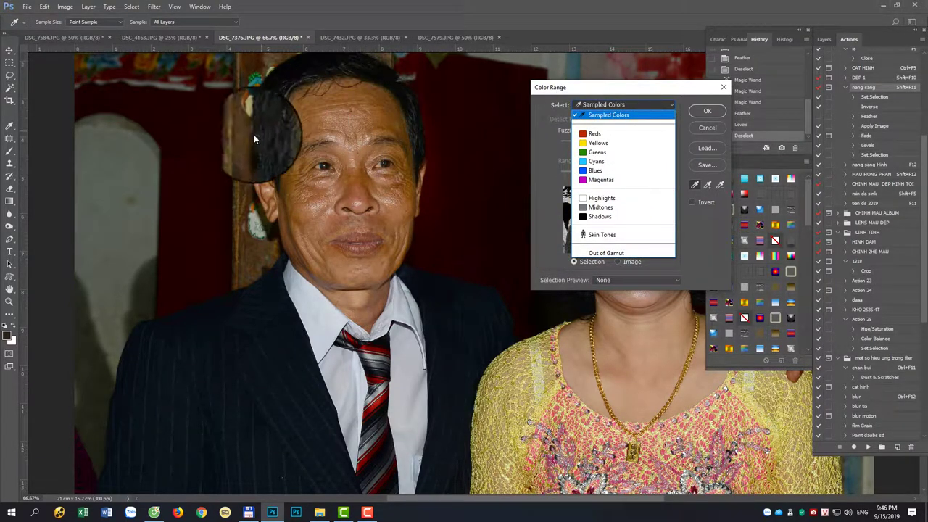
click(608, 116)
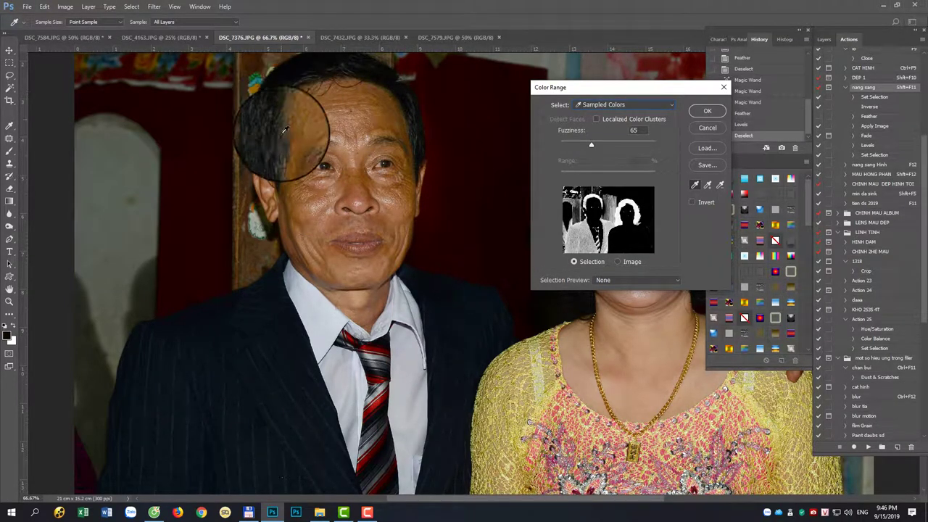
click(274, 135)
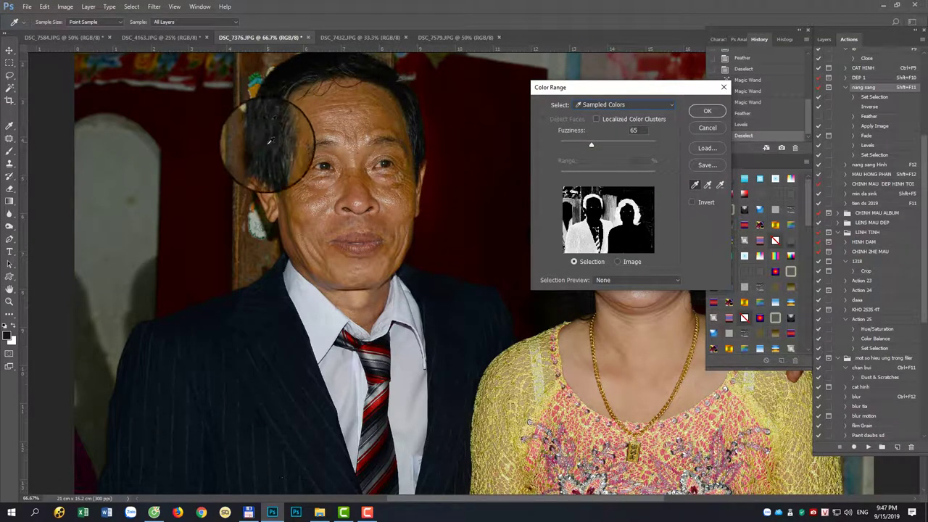
click(278, 161)
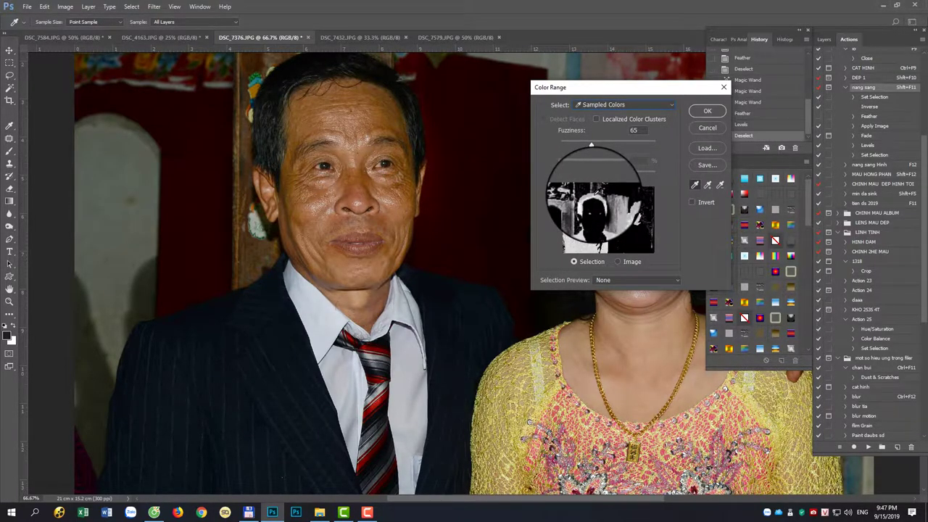
click(708, 186)
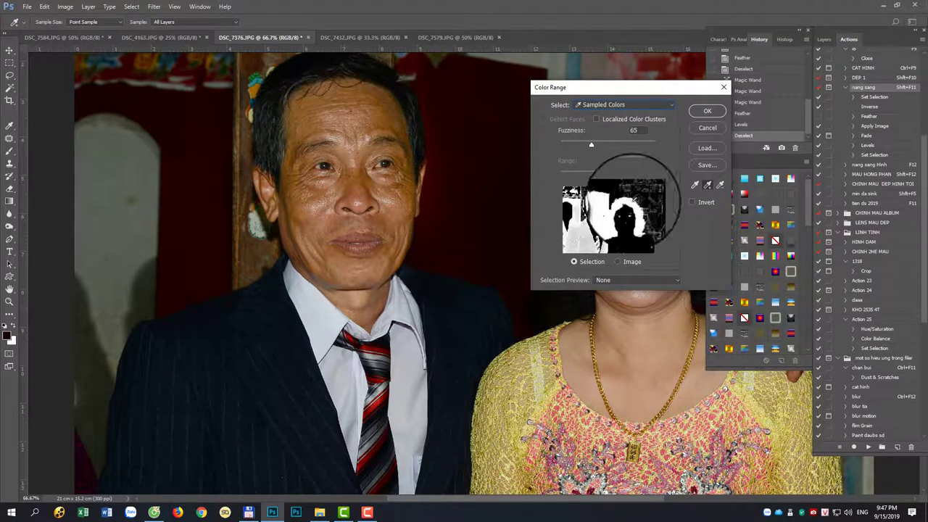
click(708, 112)
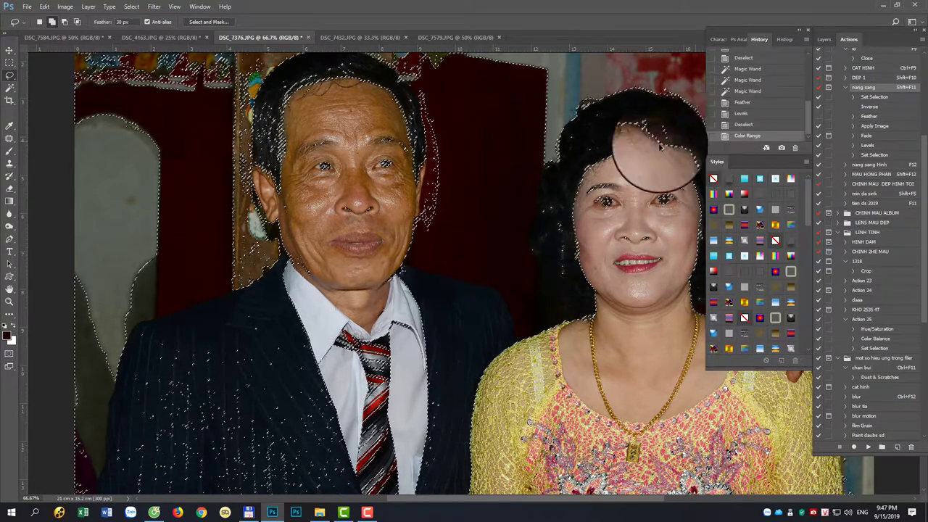
key(shift+F6)
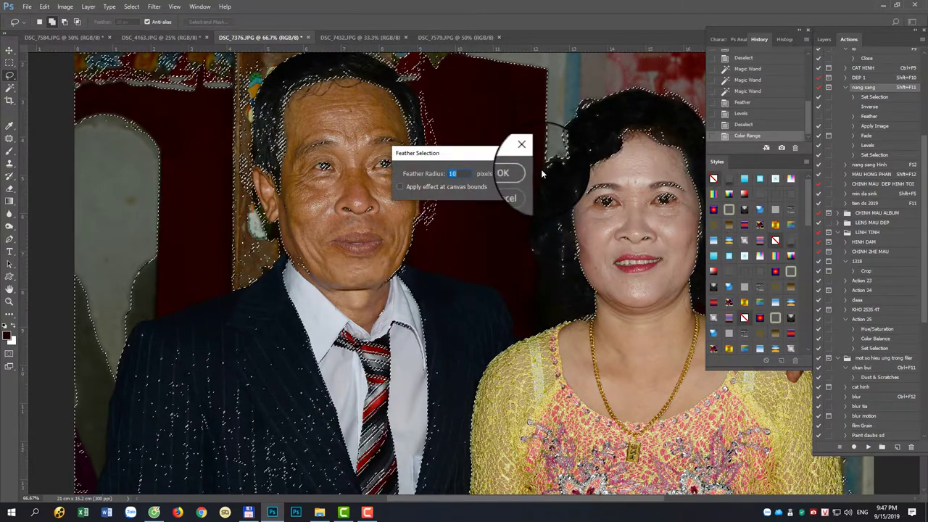
Step: Feather the face-and-skin selection 10 px, set its Levels midtone to 0.81, then deselect
key(Return)
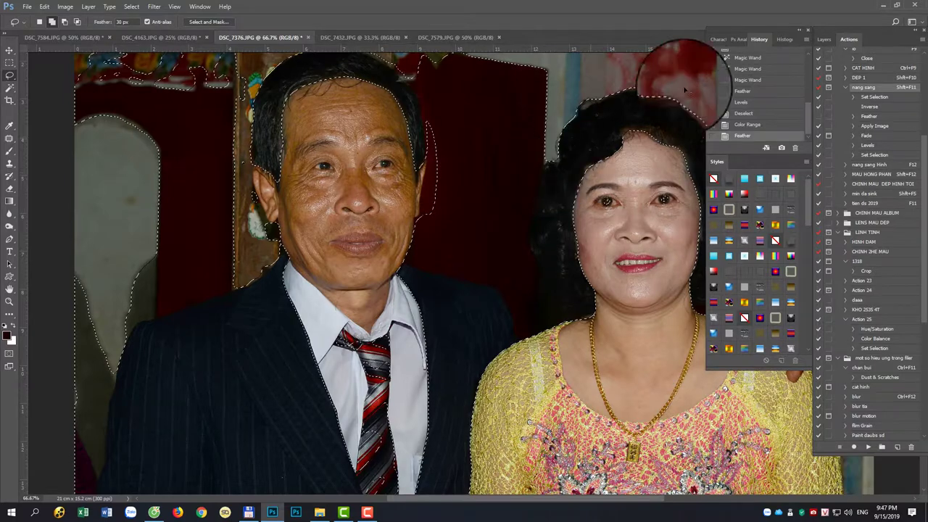
key(ctrl+l)
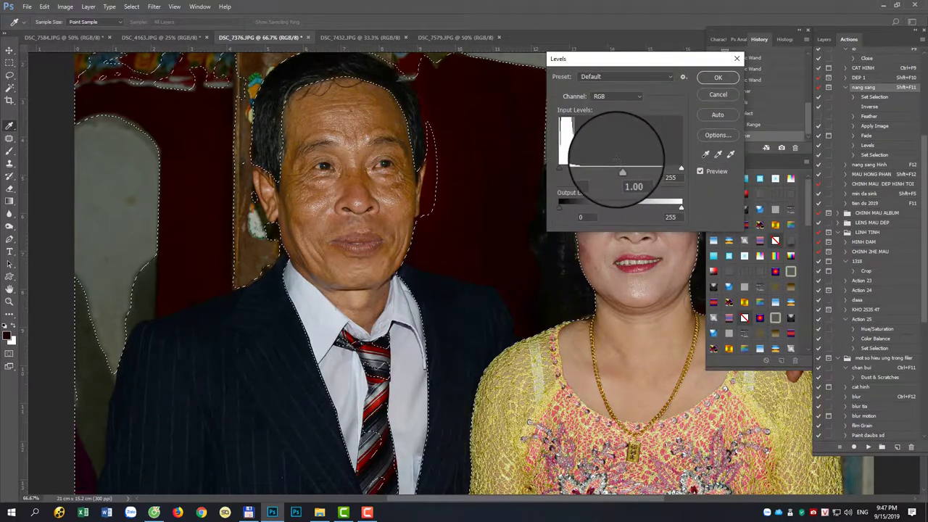
key(Return)
key(l)
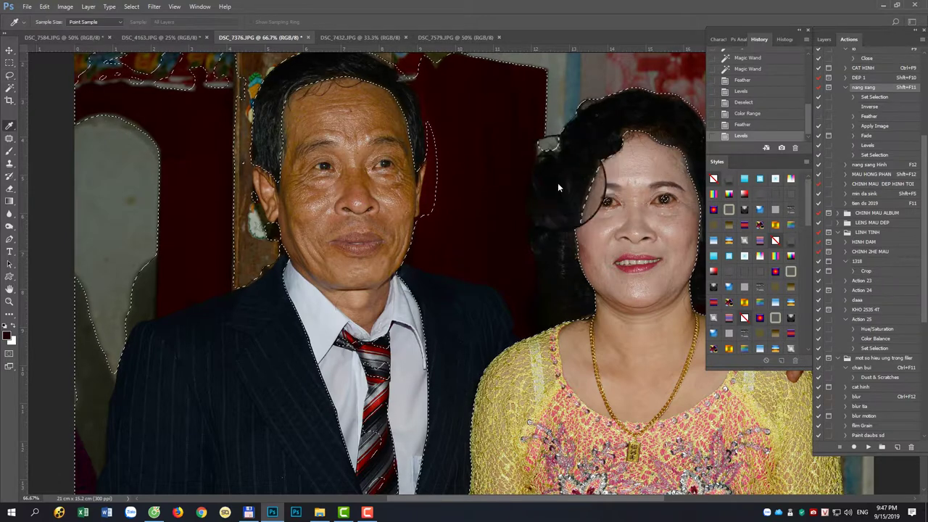
key(ctrl+l)
mouse_move(625, 169)
mouse_down()
mouse_move(608, 170)
mouse_move(628, 171)
mouse_up()
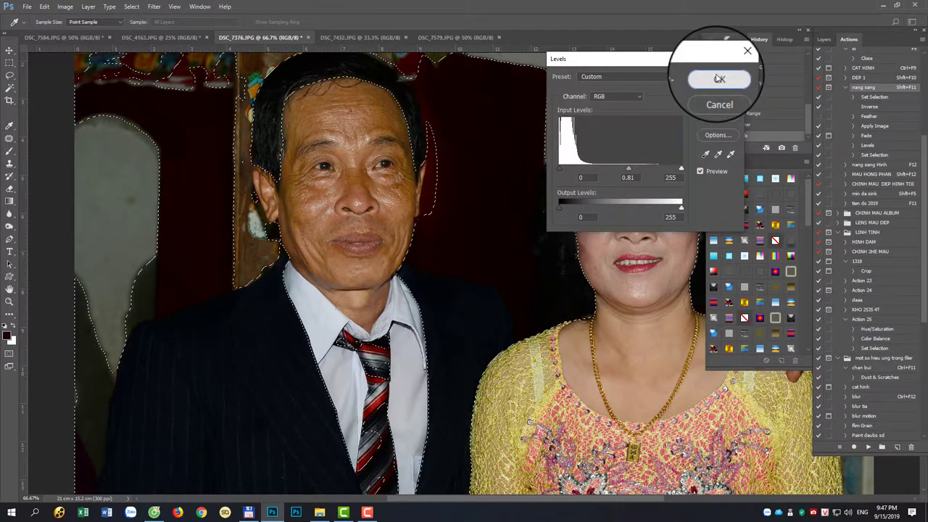
click(720, 78)
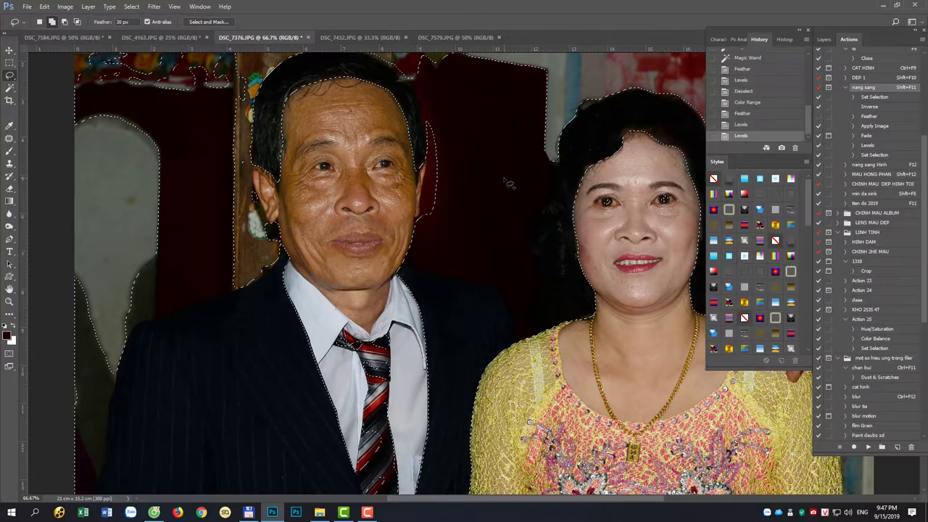
click(595, 187)
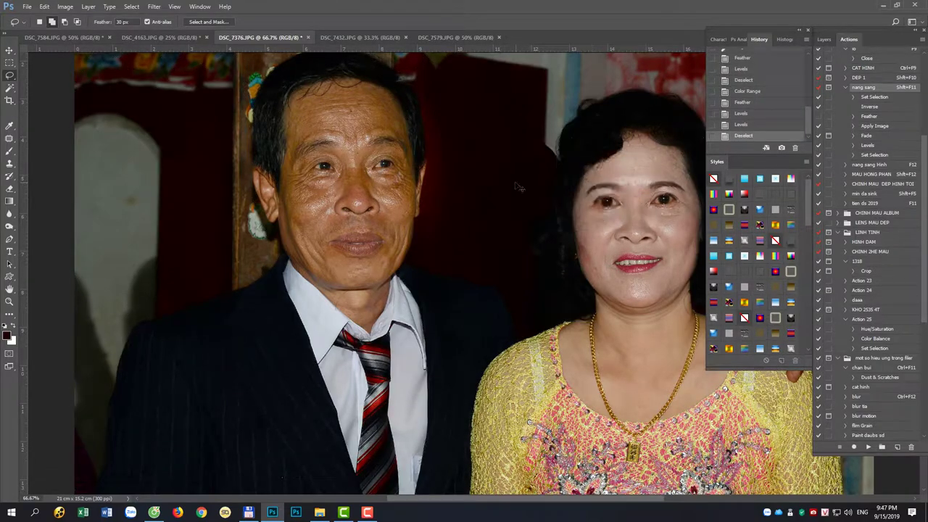
Step: Zoom out and compare the dark original against Snapshot 1 in History, ending on Snapshot 1
click(651, 197)
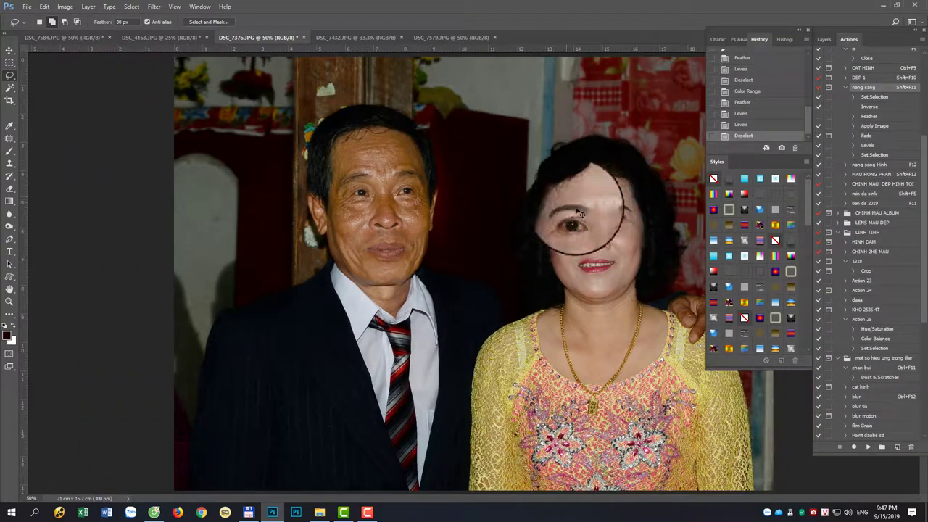
key(ctrl+minus)
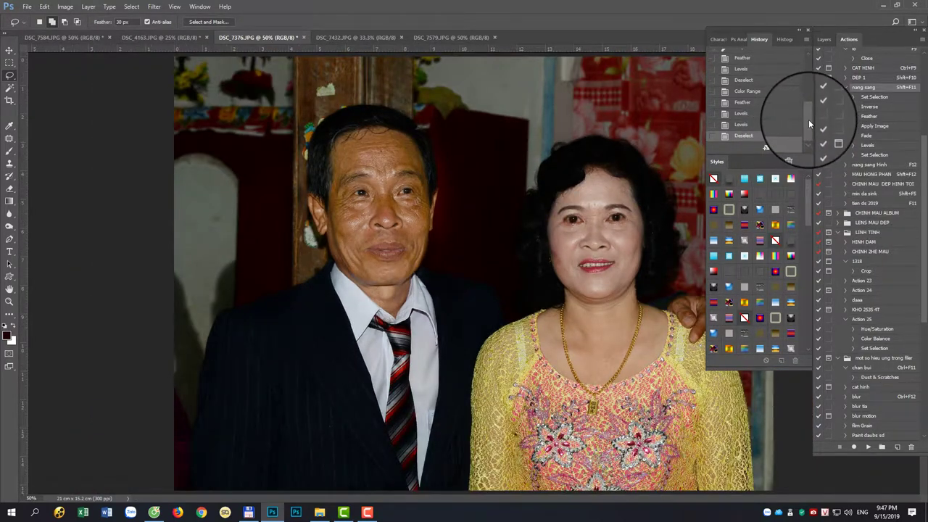
drag(810, 122, 809, 57)
click(764, 58)
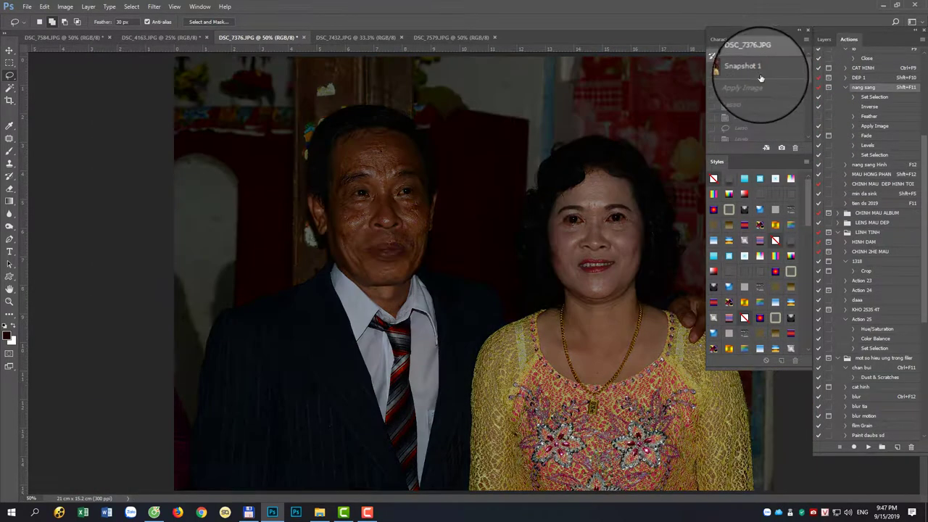
click(757, 74)
key(ctrl+z)
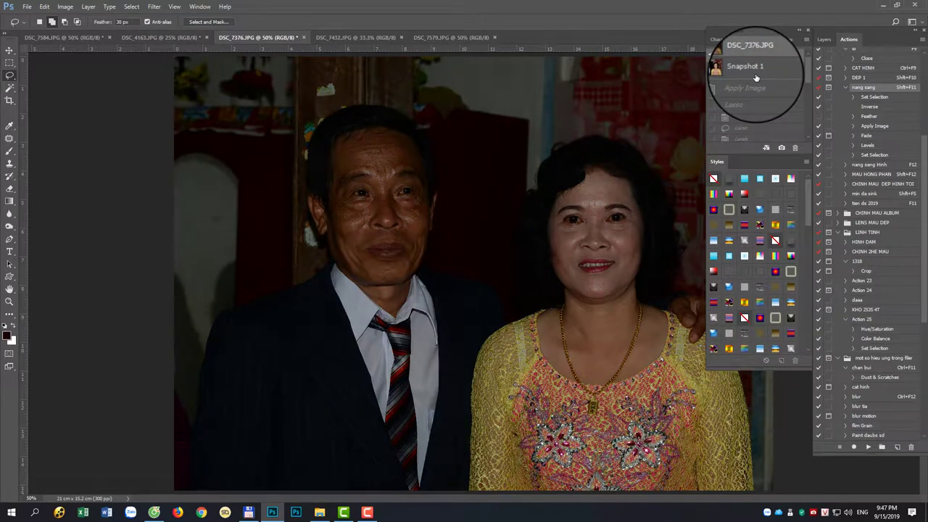
click(754, 69)
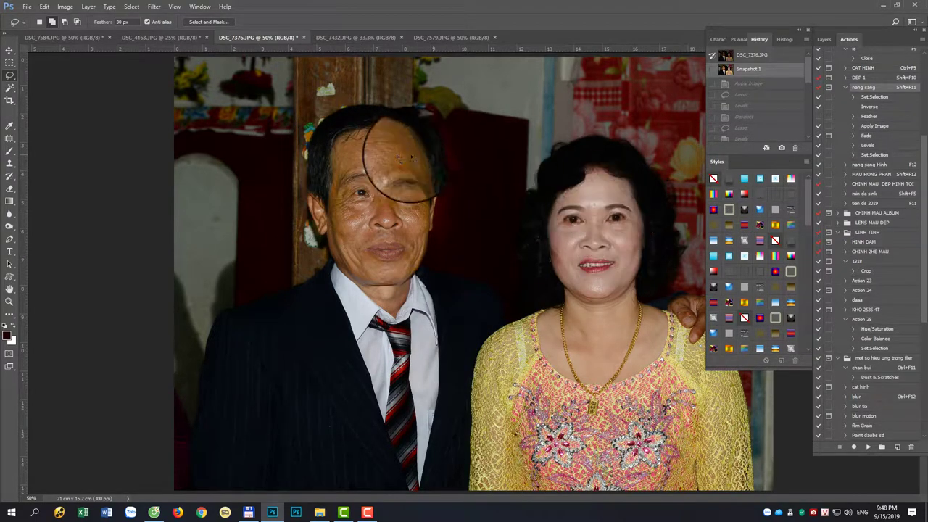
Step: Draw a loose lasso selection around the man's face and zoom to inspect it
mouse_move(322, 163)
mouse_down()
mouse_move(331, 149)
mouse_move(420, 283)
mouse_up()
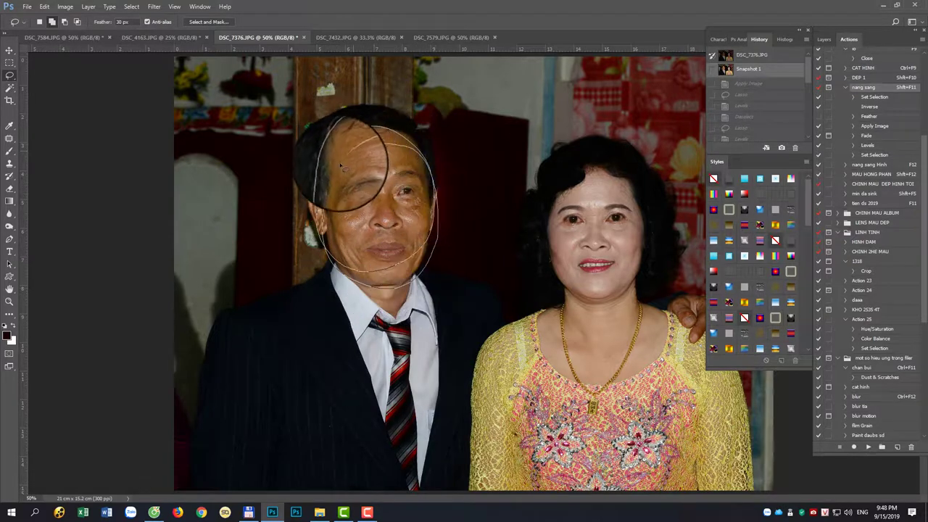
drag(338, 206, 325, 161)
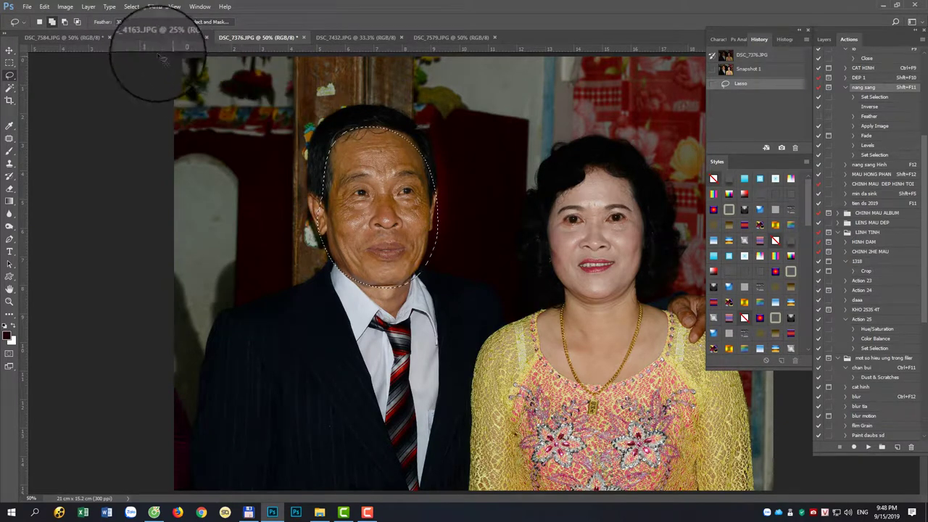
key(ctrl+plus)
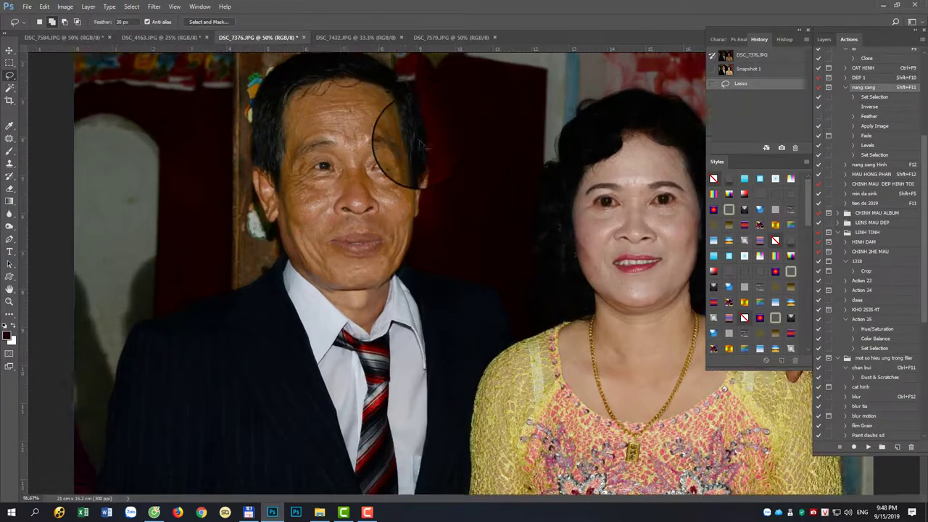
key(ctrl+plus)
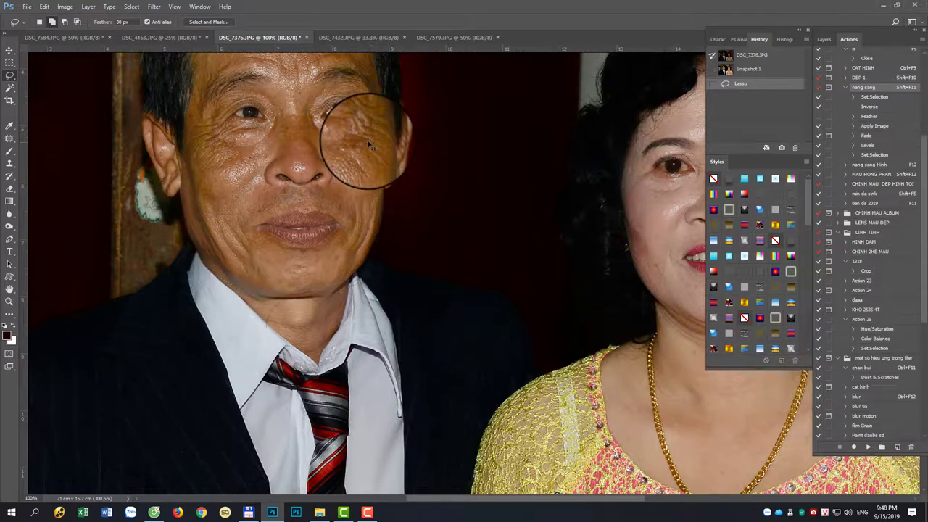
key(ctrl+minus)
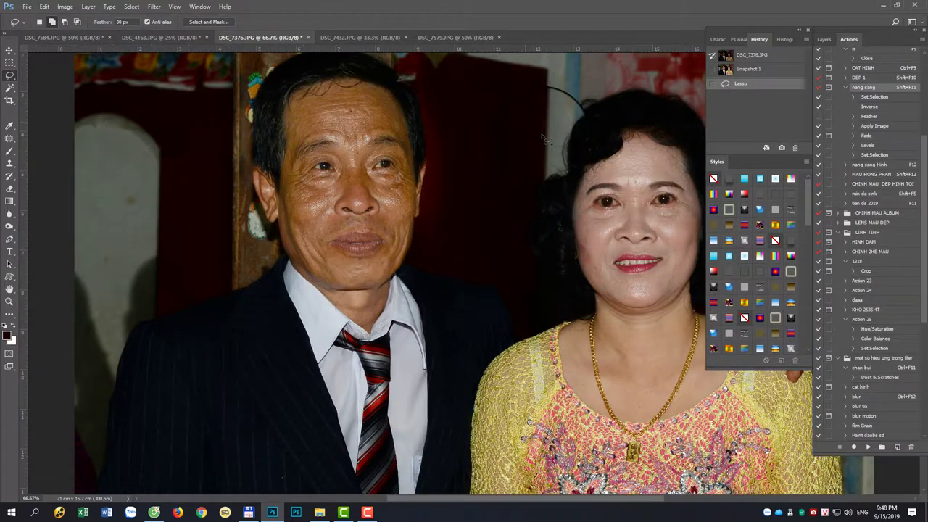
key(ctrl+plus)
key(ctrl+minus)
key(ctrl+minus)
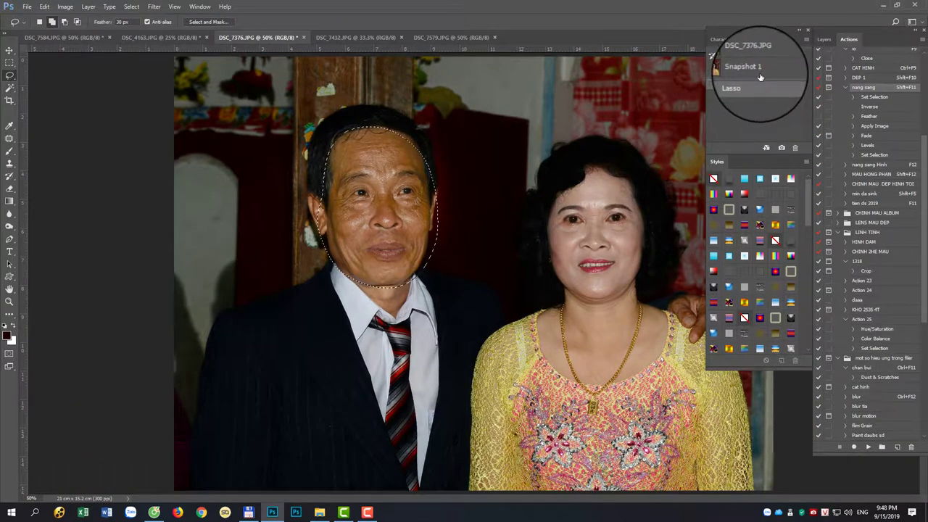
Step: Bring up DSC_7432.JPG, inspect the groom's face up close, then view the whole couple at 66.7%
key(ctrl+Tab)
key(ctrl+plus)
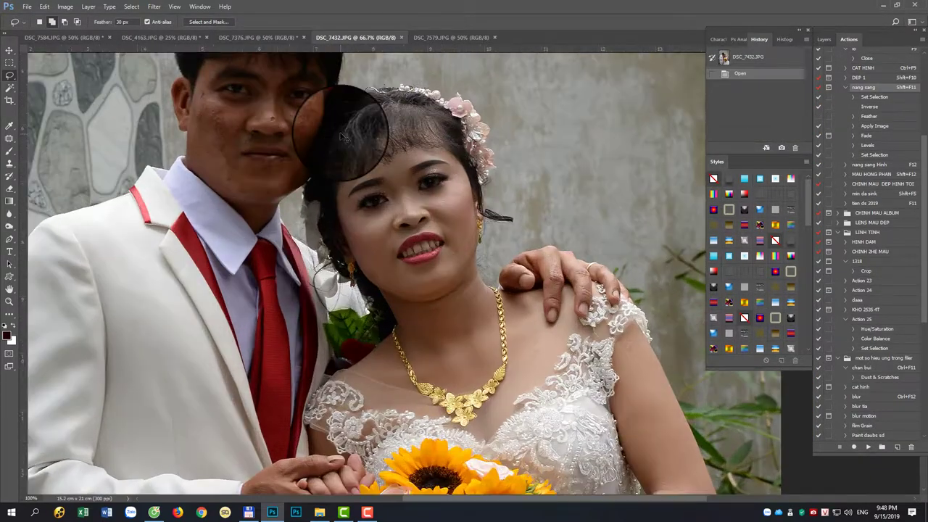
key(ctrl+plus)
key(ctrl+plus)
key(ctrl+plus)
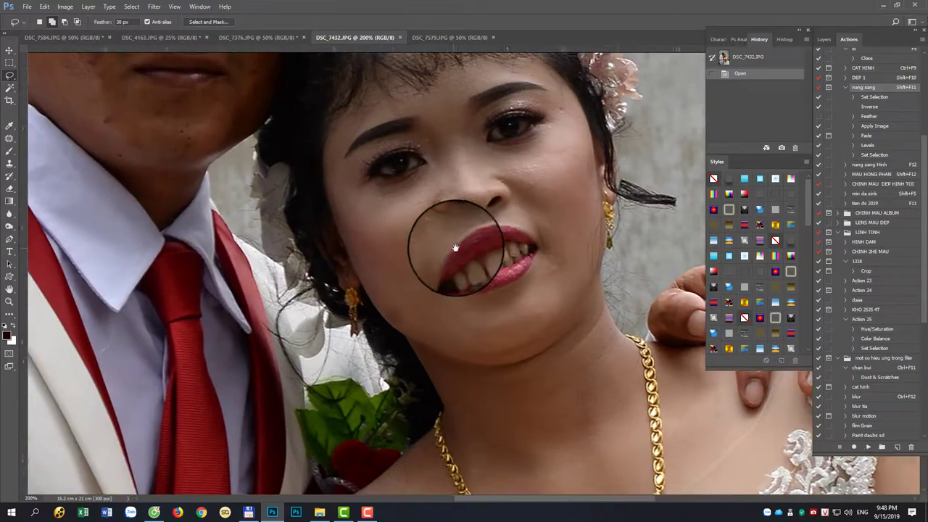
drag(342, 228, 458, 232)
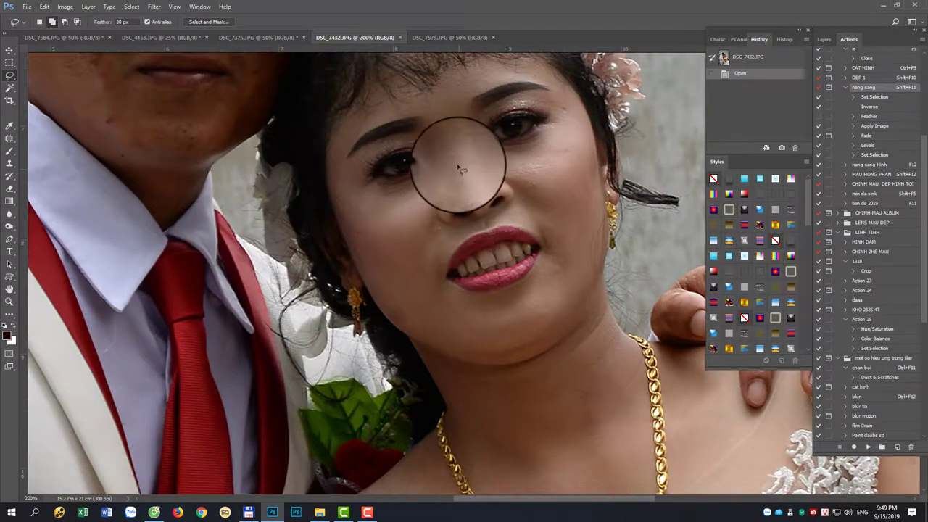
key(ctrl+minus)
key(ctrl+minus)
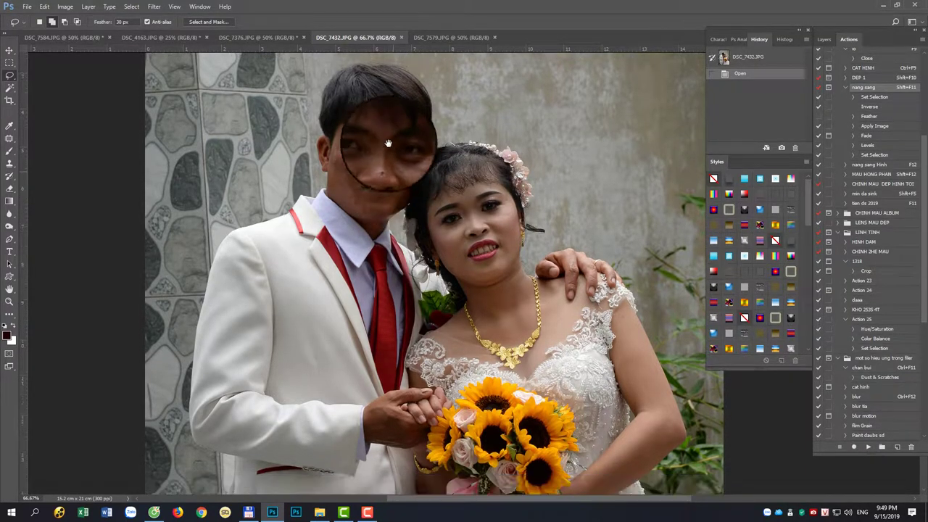
scroll(391, 197, down, 3)
scroll(437, 204, down, 3)
scroll(450, 261, up, 3)
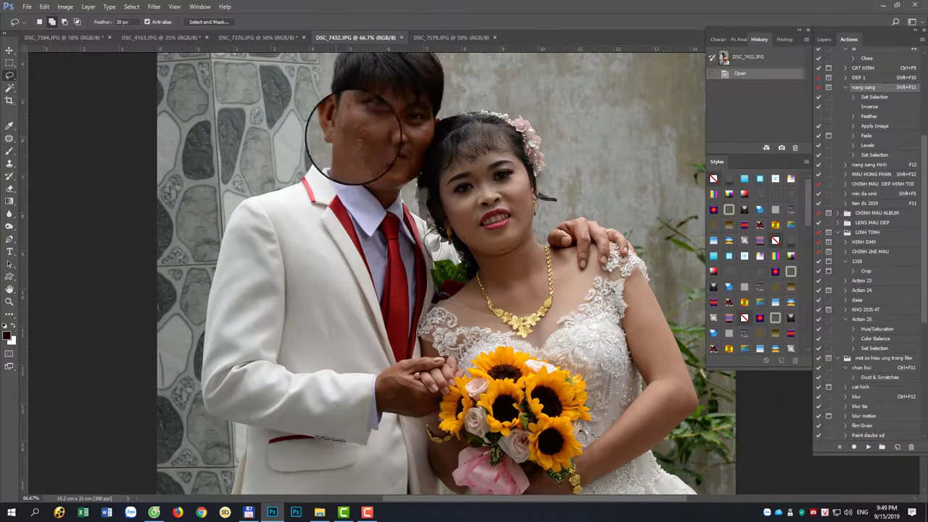
Step: Lasso a 30 px feathered outline around the groom's head, the bride's neck and the bouquet
drag(410, 139, 406, 149)
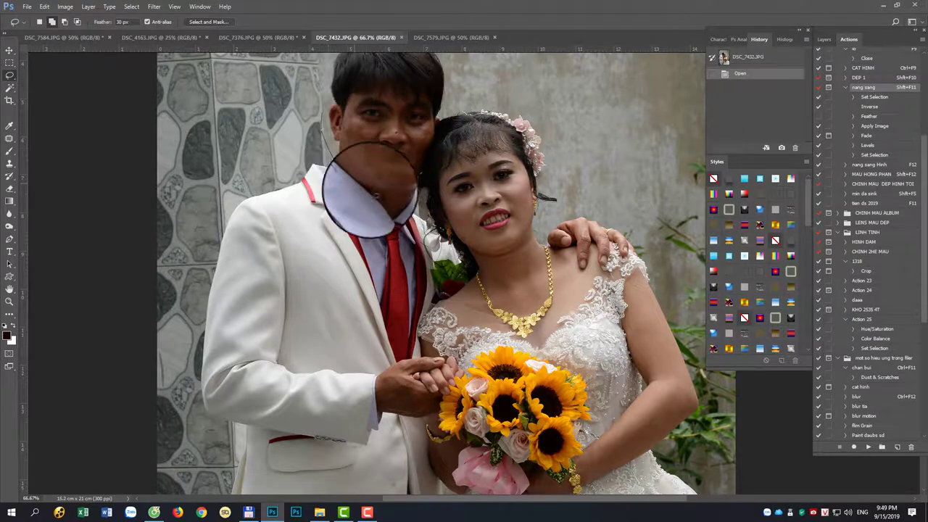
mouse_move(411, 192)
mouse_down()
mouse_move(341, 194)
mouse_move(370, 203)
mouse_up()
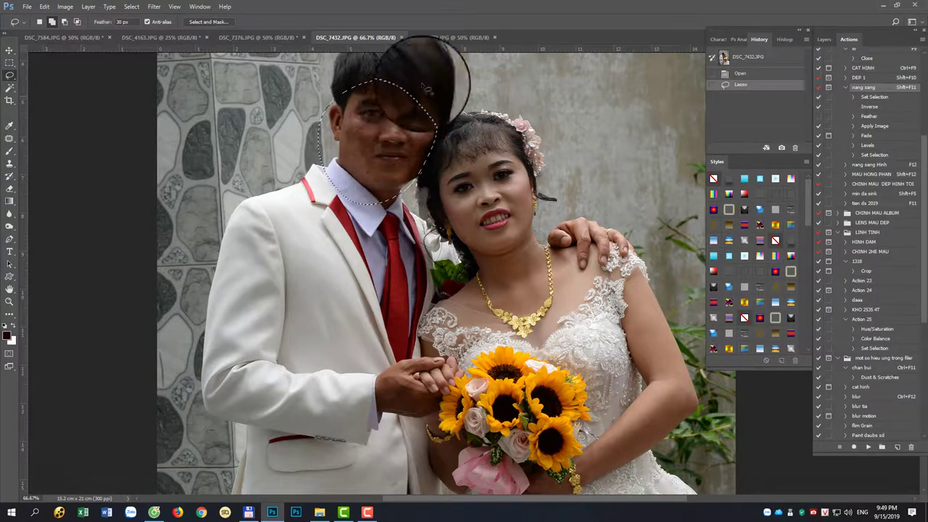
mouse_move(464, 314)
mouse_down()
mouse_move(454, 239)
mouse_move(472, 236)
mouse_up()
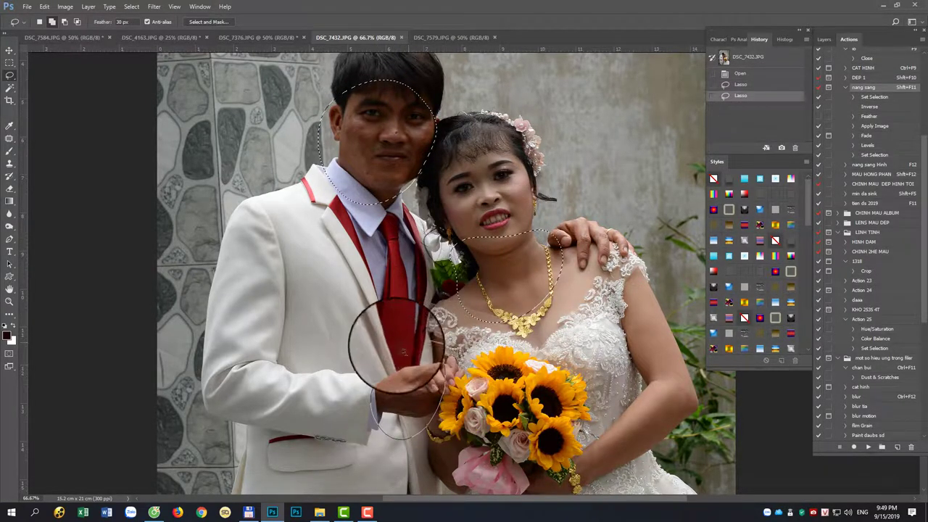
drag(456, 510, 395, 272)
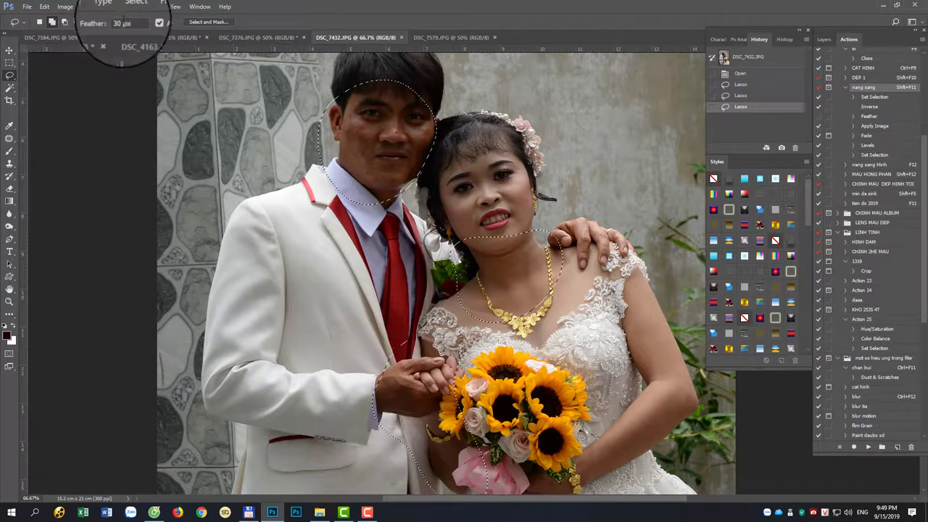
scroll(580, 406, down, 1)
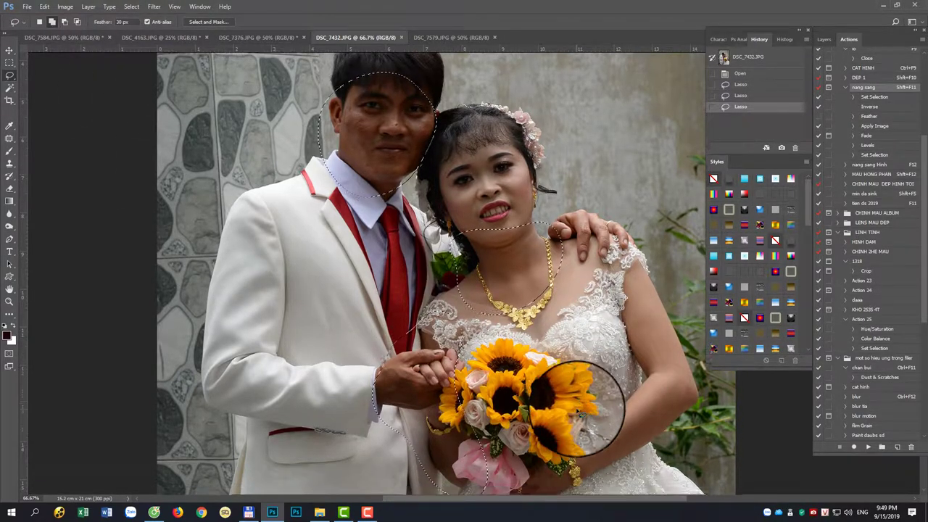
scroll(540, 428, down, 1)
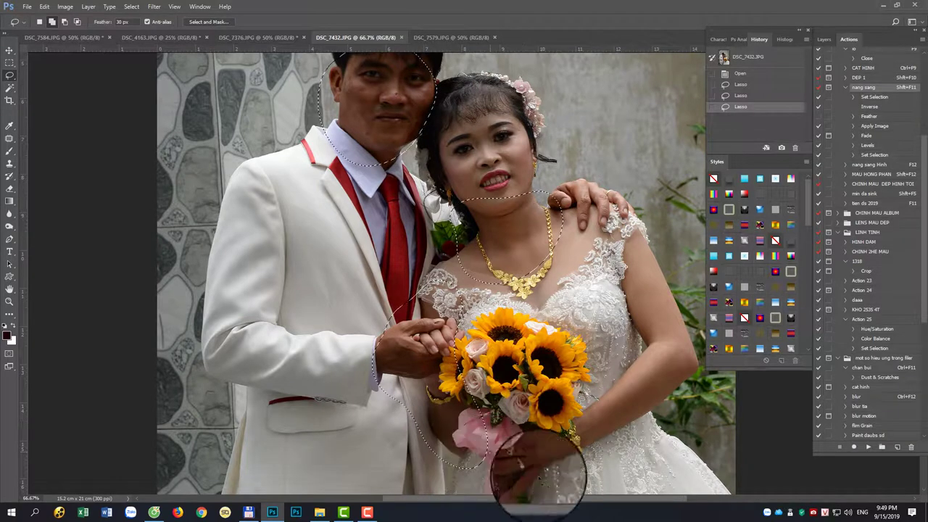
Step: Extend the lasso down the bride's arm and up to her face, skirting the groom's face
drag(624, 228, 668, 440)
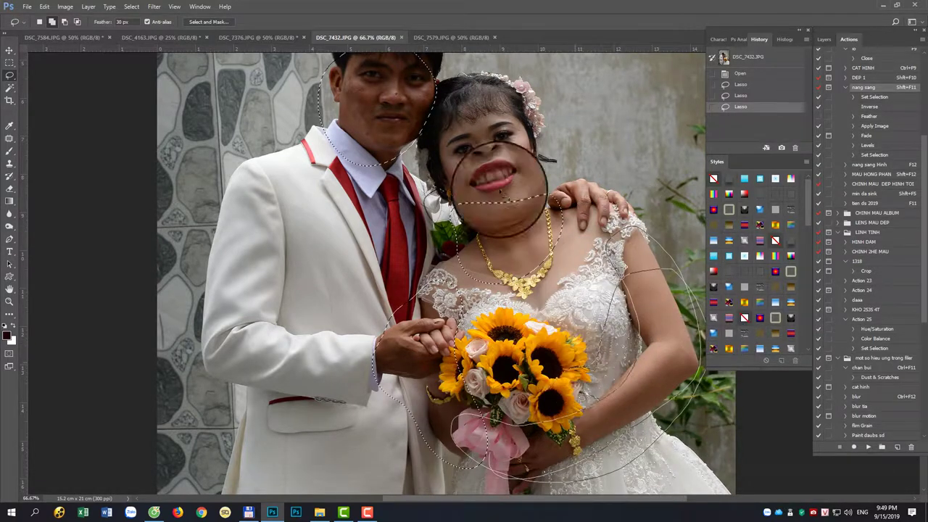
drag(667, 440, 467, 125)
scroll(470, 127, up, 1)
scroll(465, 116, up, 1)
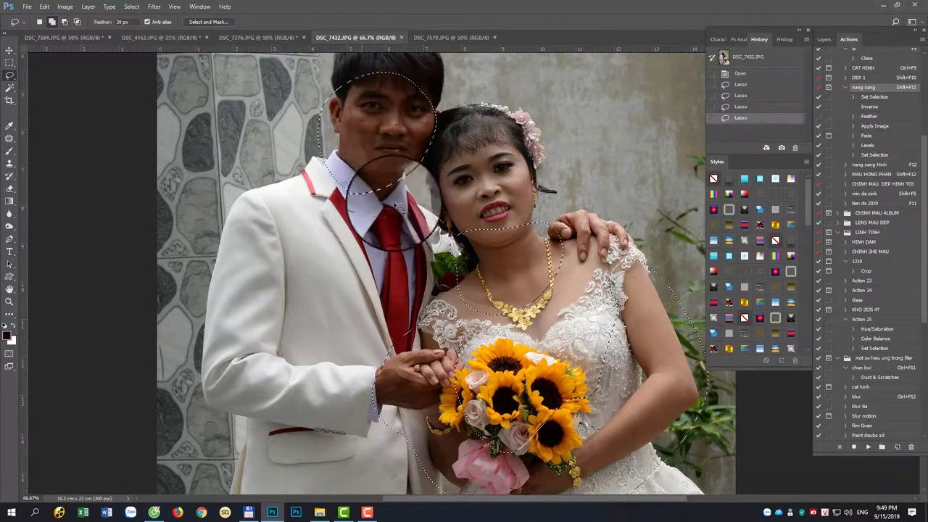
drag(448, 100, 444, 108)
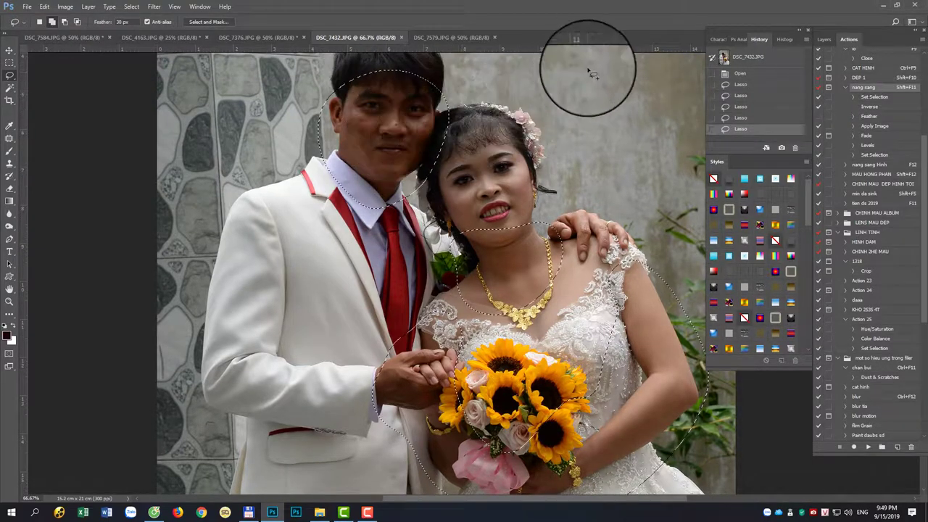
click(66, 7)
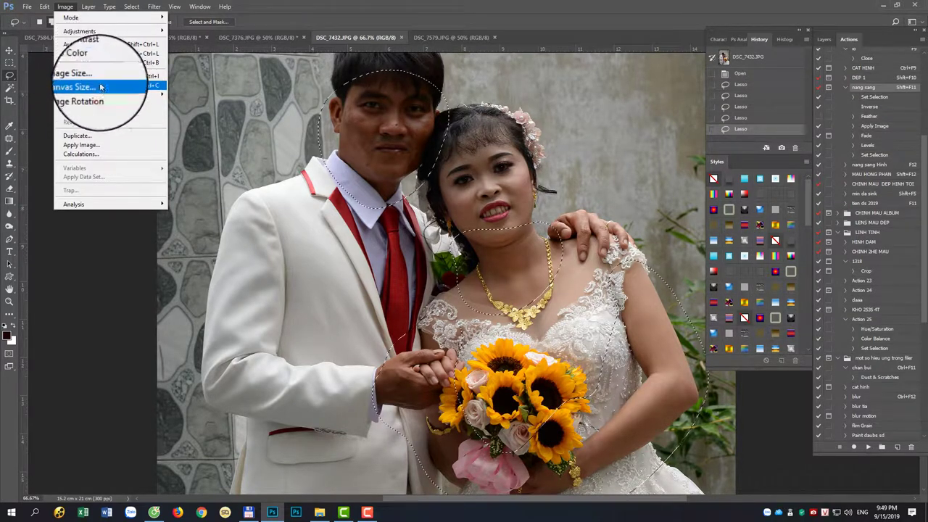
Step: Apply Image to the couple selection with Screen blending at 25% opacity, then deselect
click(86, 140)
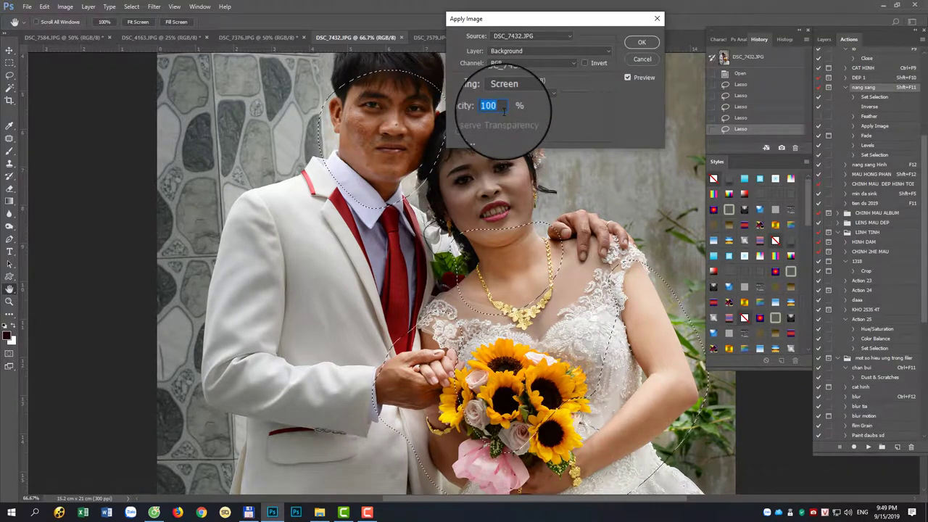
key(BackSpace)
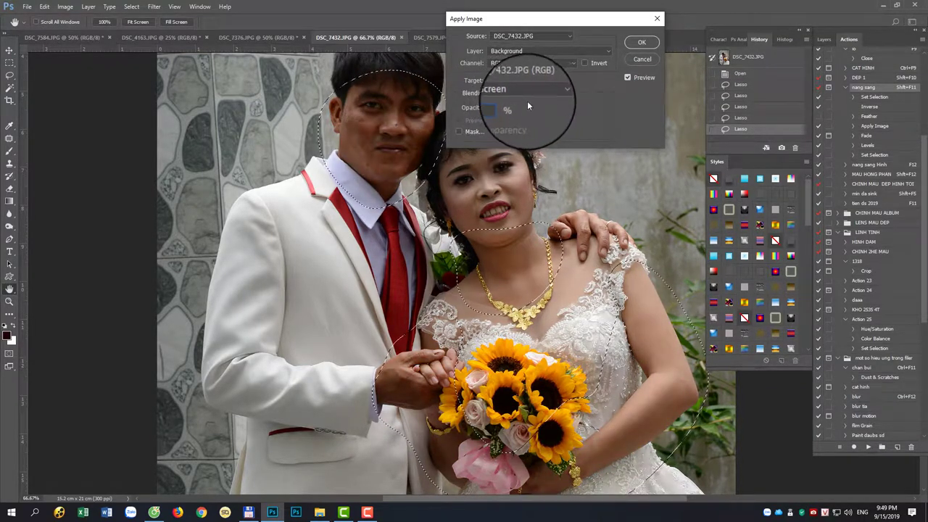
text(20)
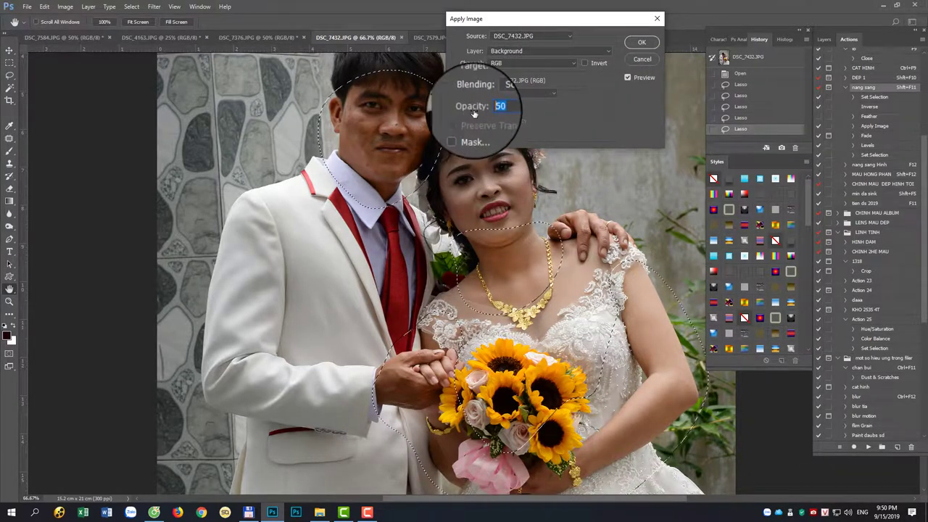
text(25)
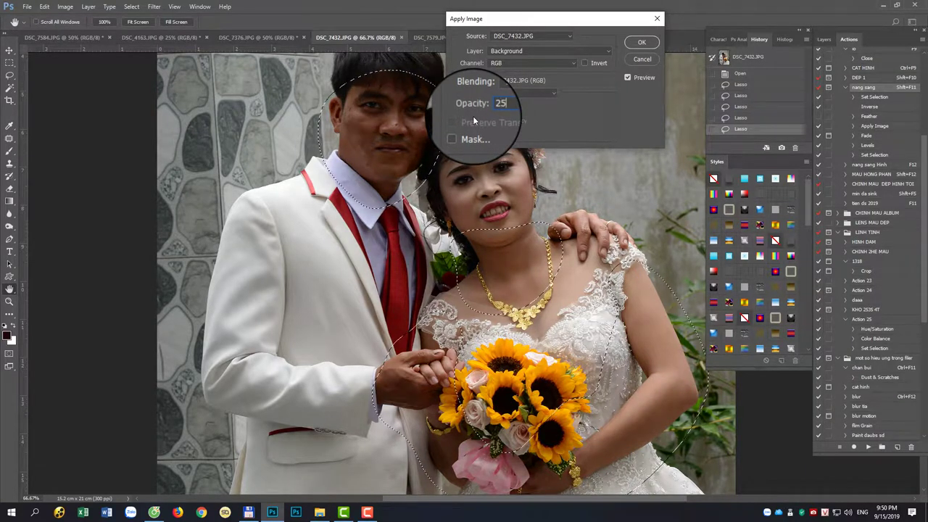
key(Return)
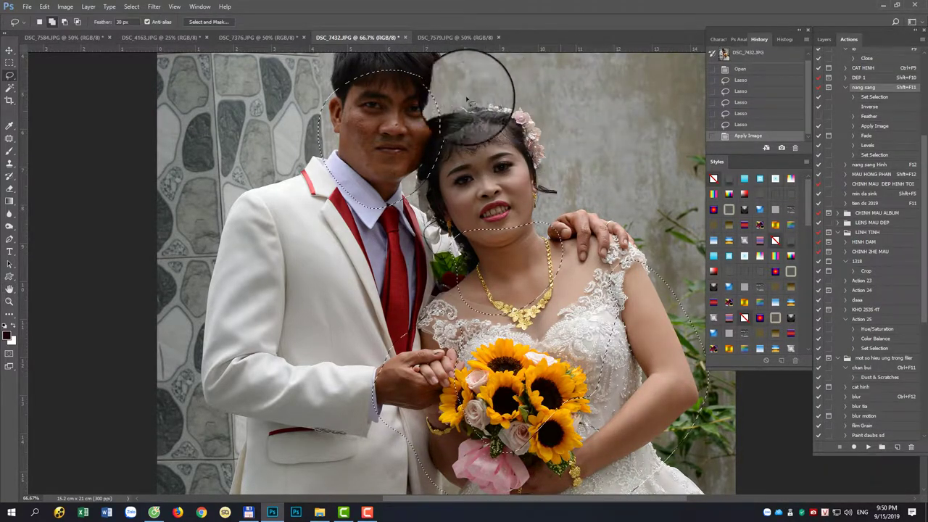
scroll(341, 90, up, 2)
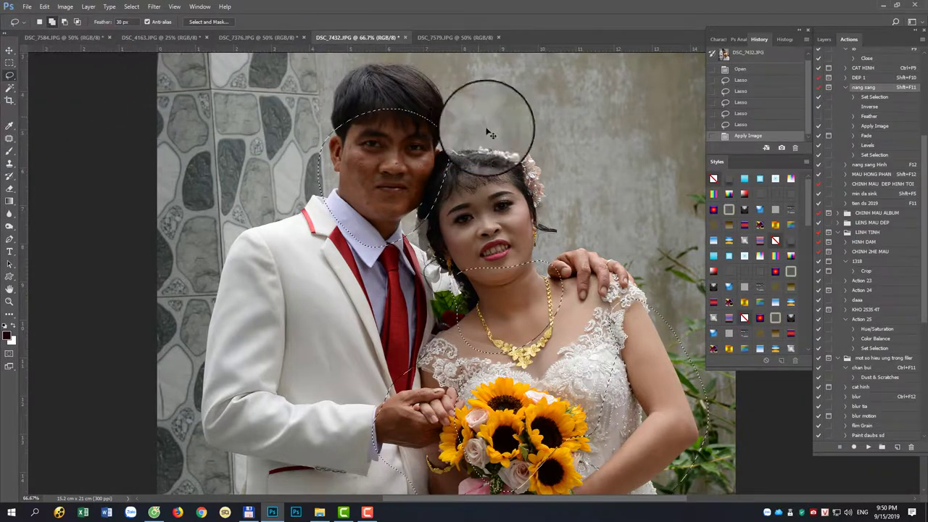
key(ctrl+d)
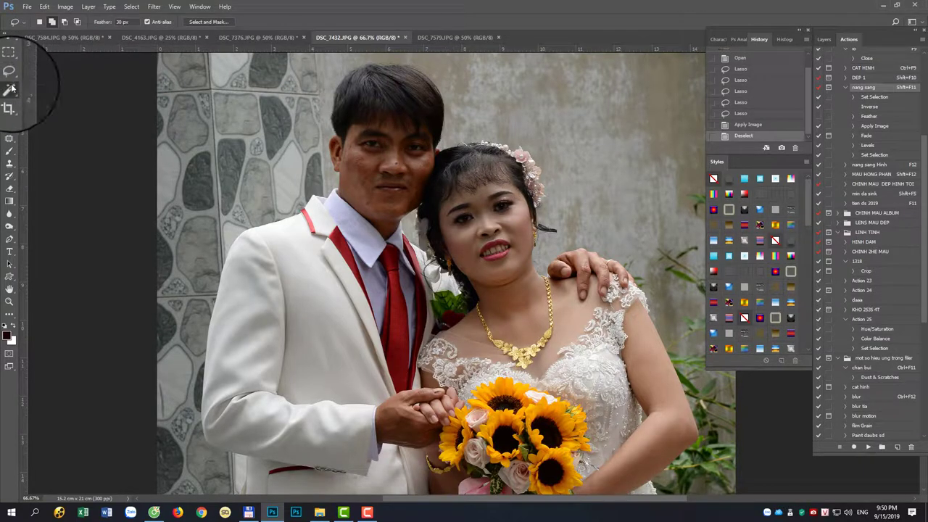
Step: Quick Select the groom's head, the bride's shoulder, arm, hair and head, and the bouquet
click(12, 88)
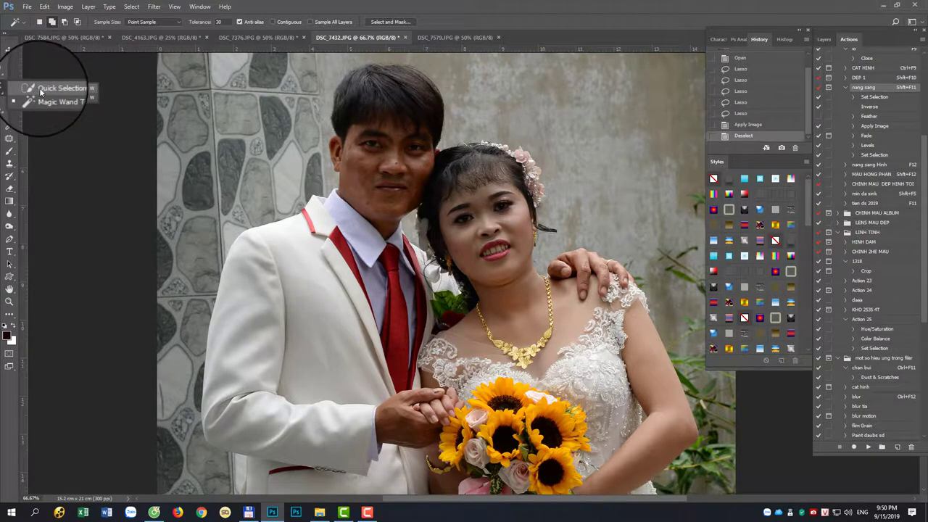
click(53, 88)
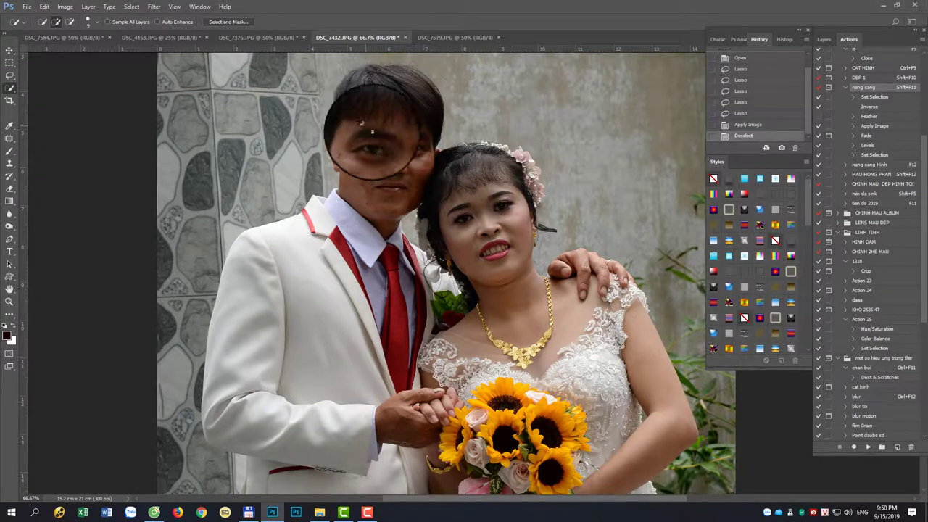
mouse_move(395, 167)
mouse_down()
mouse_move(469, 342)
mouse_move(445, 383)
mouse_move(439, 421)
mouse_move(454, 456)
mouse_up()
scroll(445, 383, down, 1)
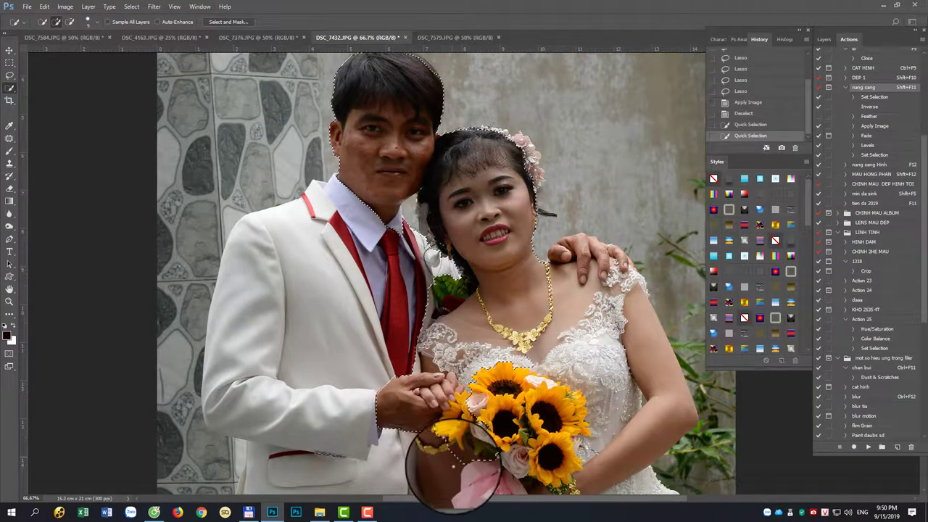
mouse_move(618, 332)
mouse_down()
mouse_move(631, 327)
mouse_move(658, 388)
mouse_move(616, 458)
mouse_move(546, 467)
mouse_move(440, 459)
mouse_up()
scroll(551, 467, down, 2)
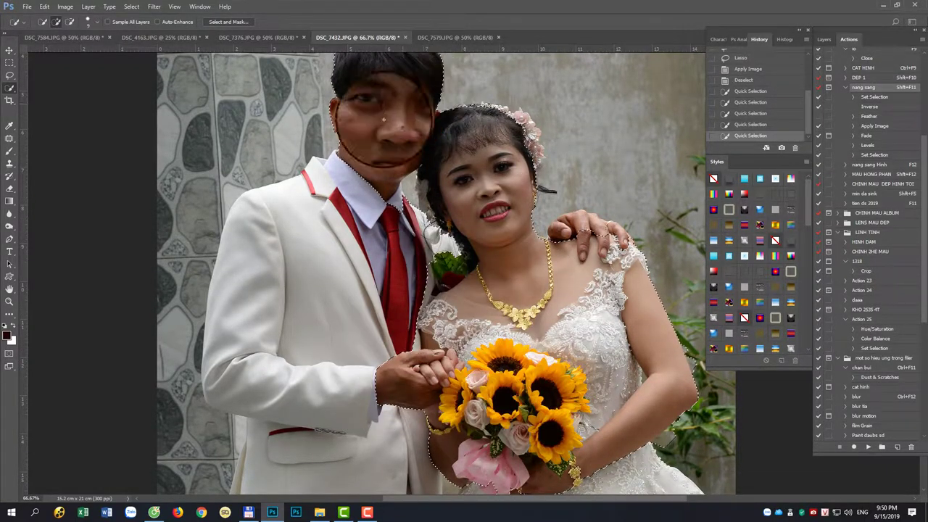
click(475, 125)
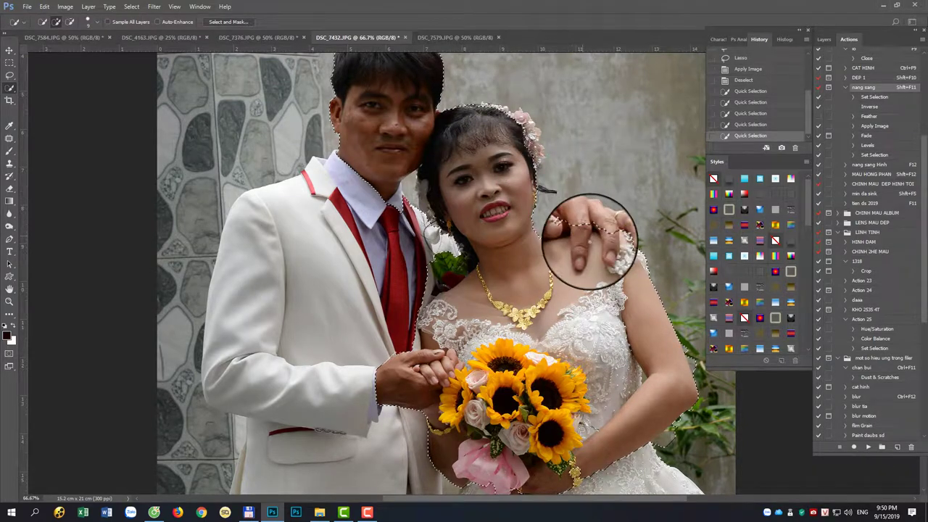
drag(579, 168, 546, 99)
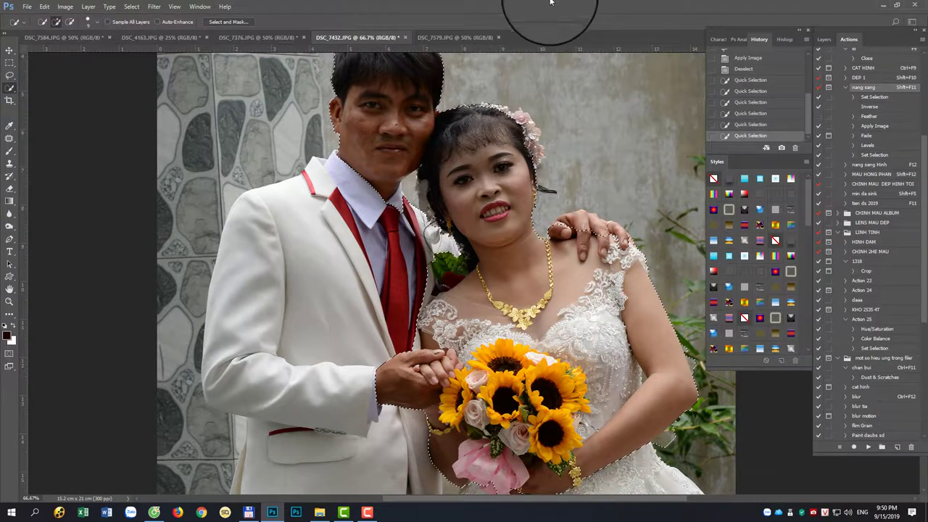
right_click(509, 206)
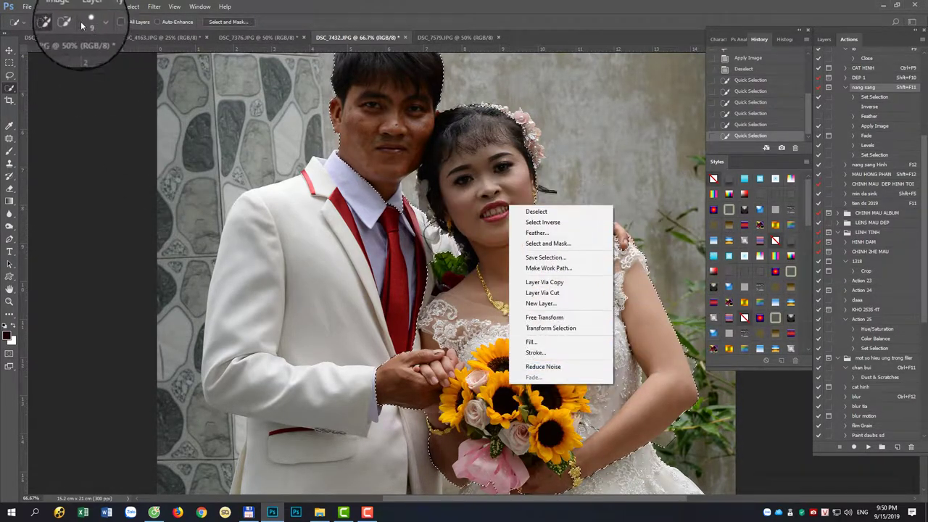
Step: Feather the couple selection by 10 pixels and zoom in on their faces
click(616, 5)
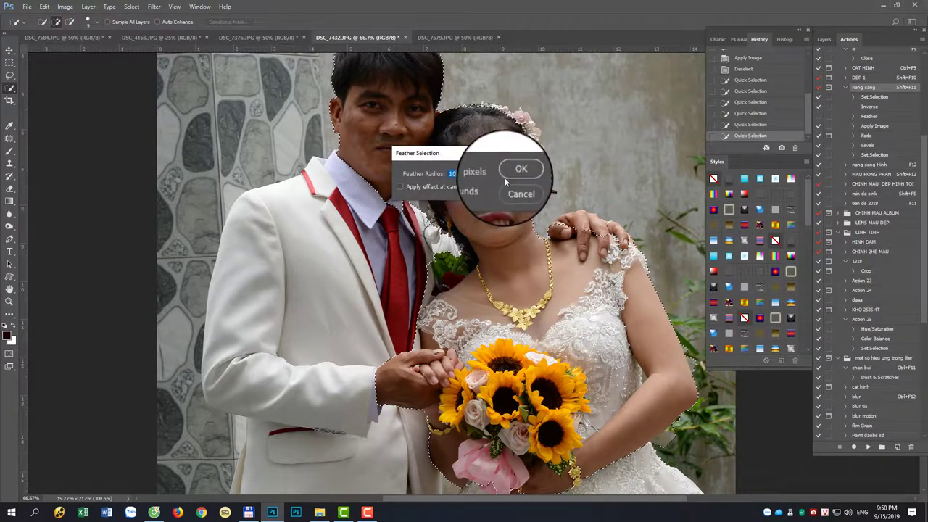
click(505, 178)
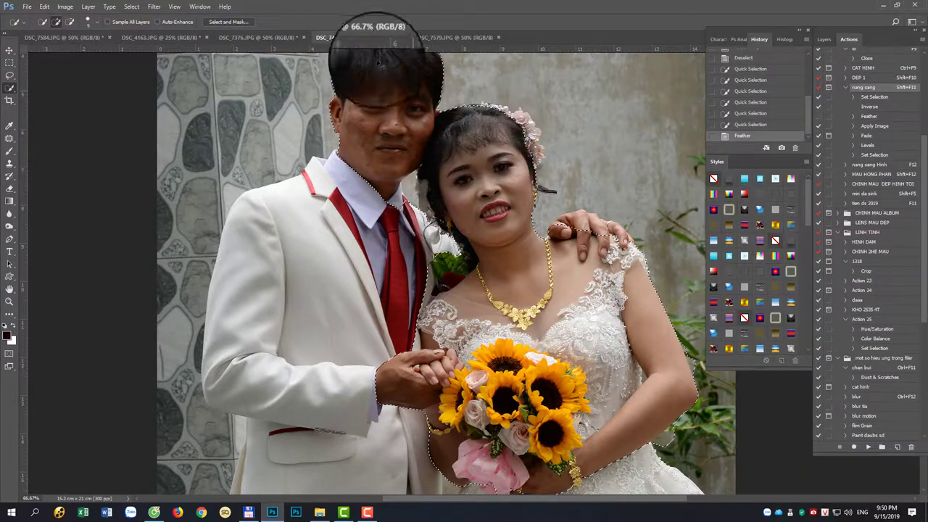
key(ctrl+plus)
key(ctrl+plus)
scroll(450, 139, up, 5)
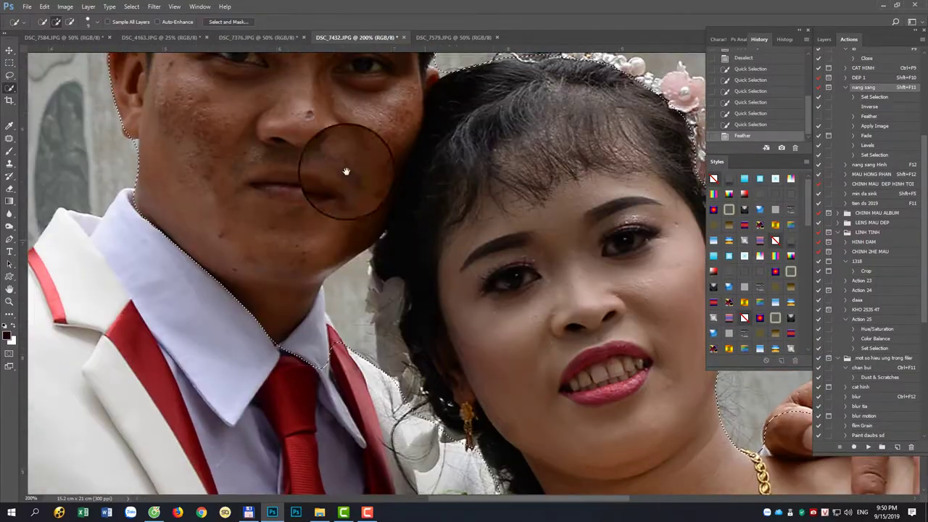
scroll(385, 244, up, 3)
Step: Lift the selection's midtones with Levels to brighten the couple, then deselect
key(ctrl+l)
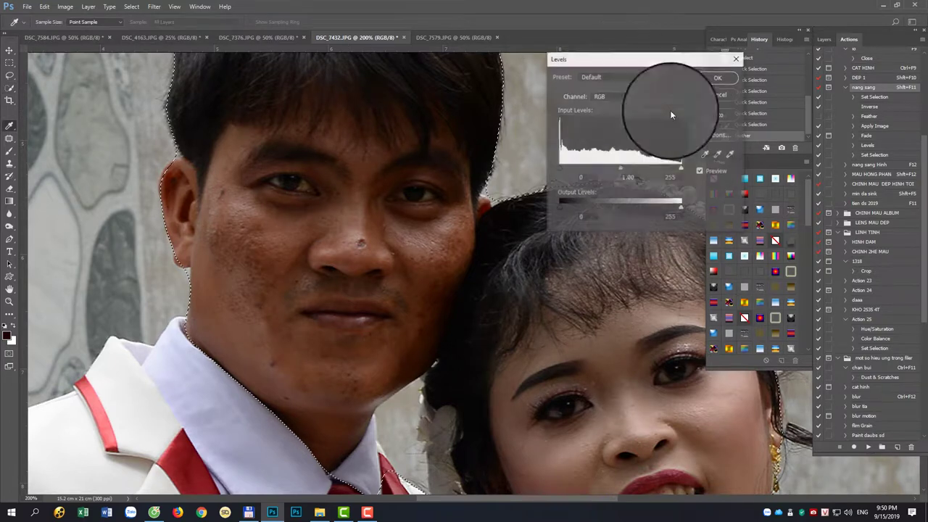
drag(625, 168, 607, 169)
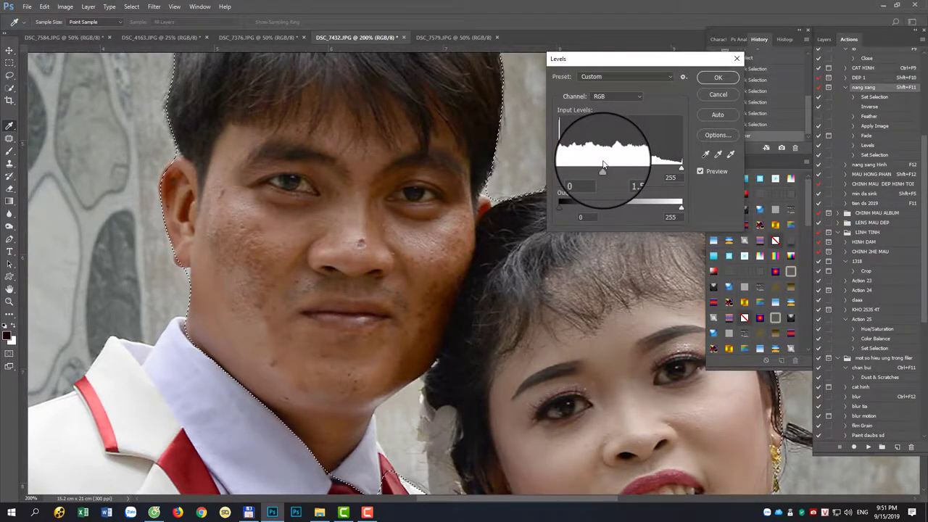
key(Return)
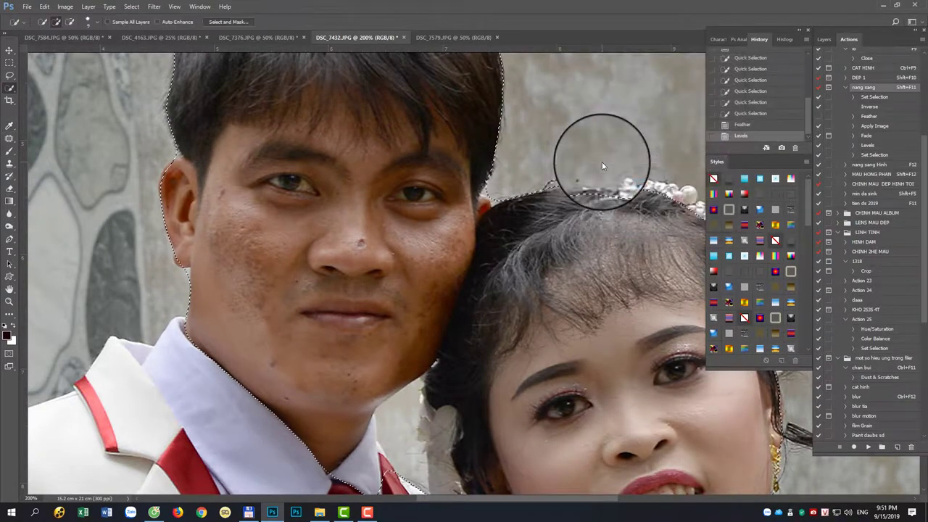
scroll(580, 181, down, 2)
scroll(559, 227, down, 1)
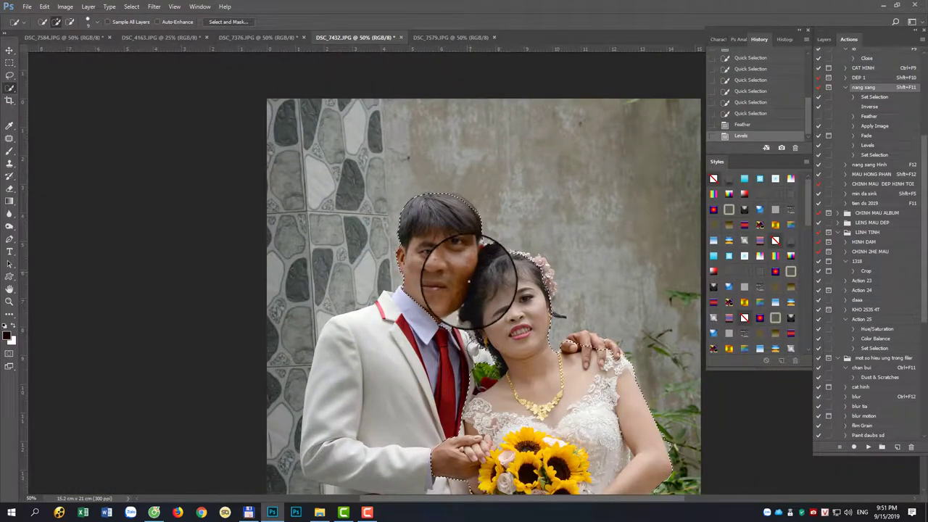
key(ctrl+d)
scroll(457, 270, up, 1)
Step: Select the shadowed cheek on the groom's face
scroll(464, 301, up, 1)
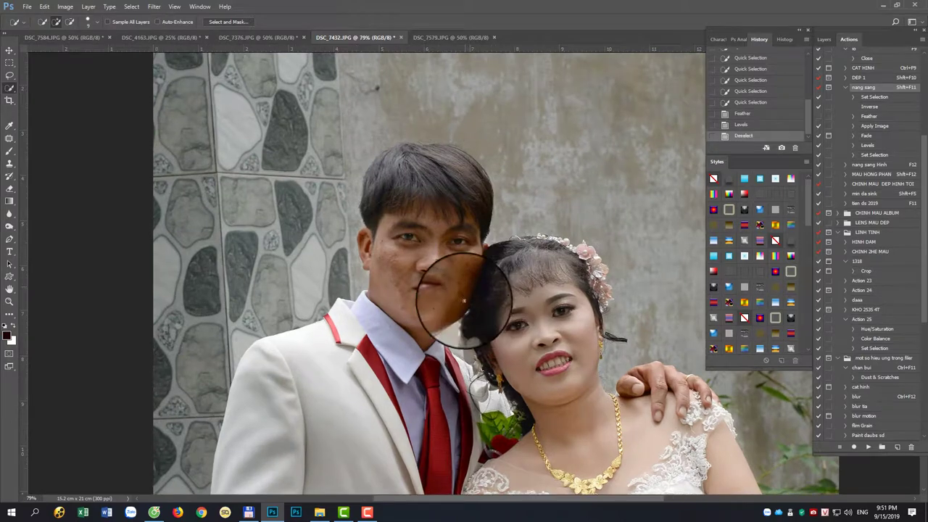
click(459, 304)
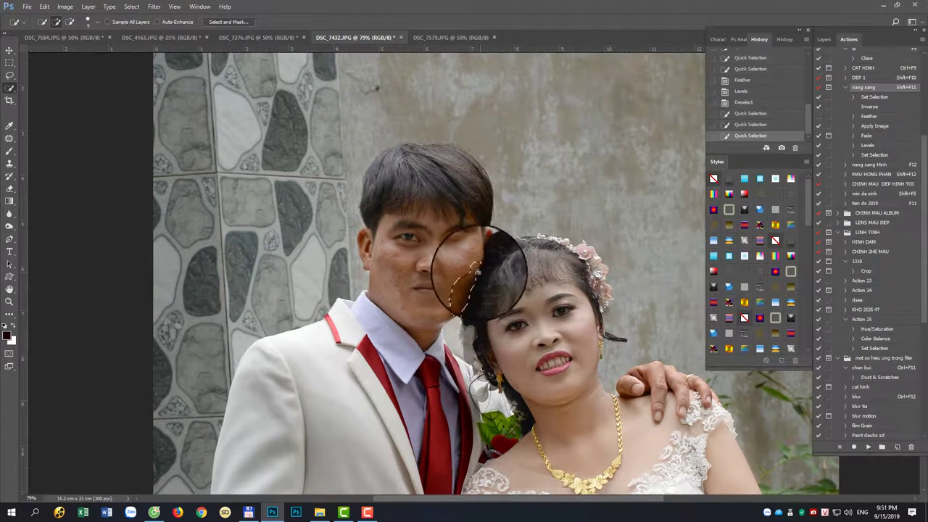
drag(475, 292, 476, 282)
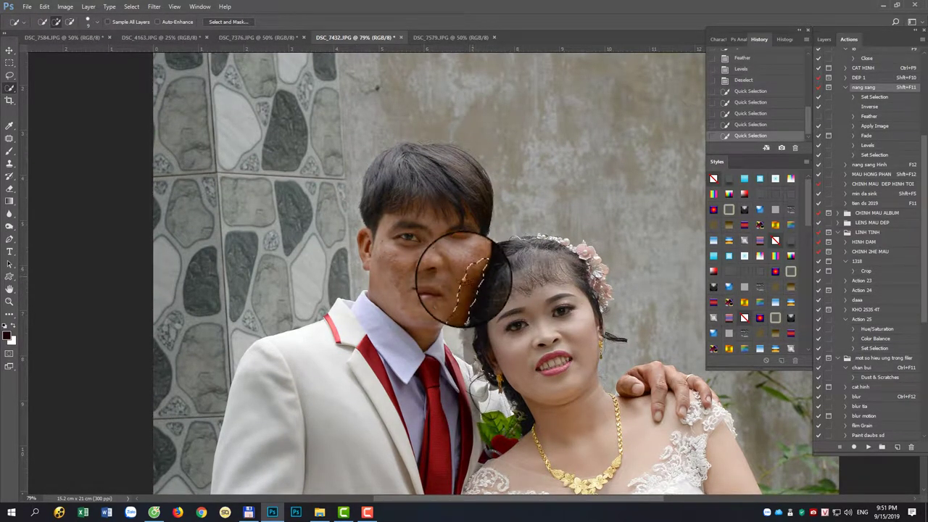
scroll(464, 277, up, 1)
scroll(464, 278, up, 2)
click(475, 267)
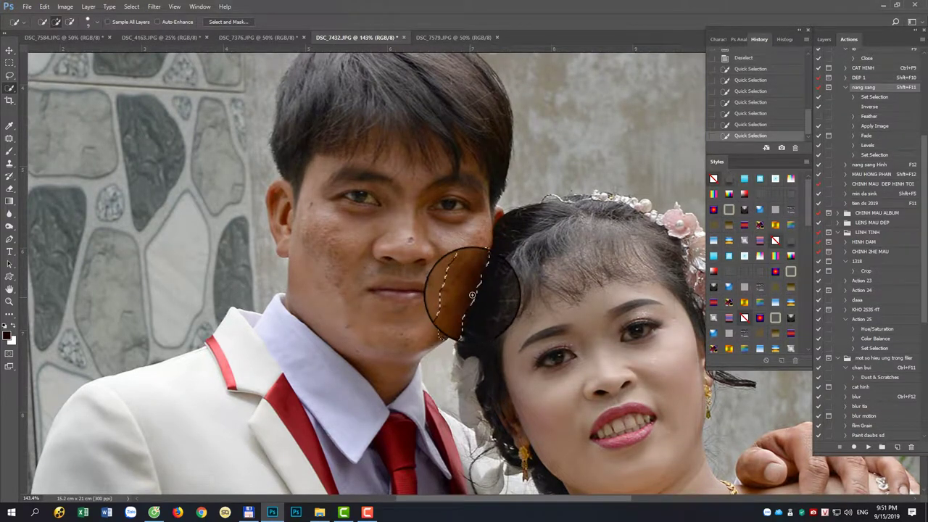
click(472, 296)
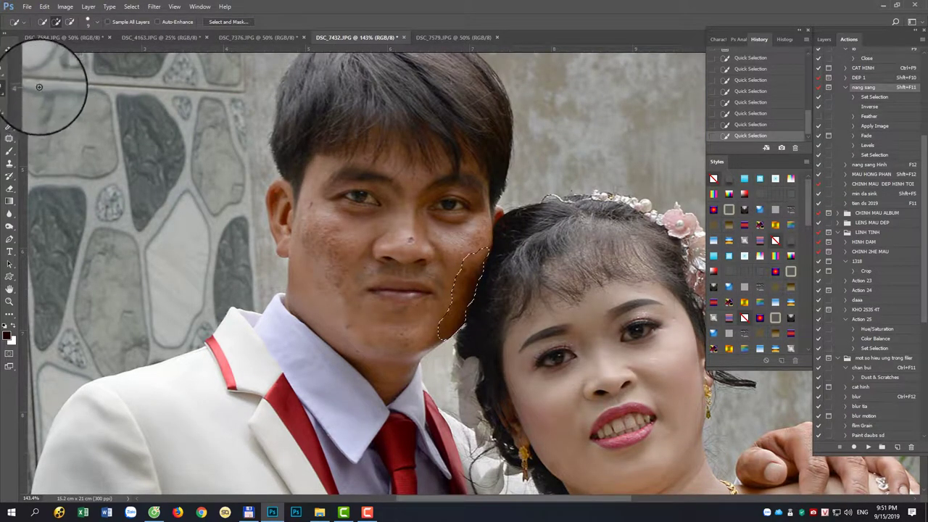
mouse_move(425, 257)
mouse_down()
mouse_move(458, 314)
mouse_move(466, 190)
mouse_up()
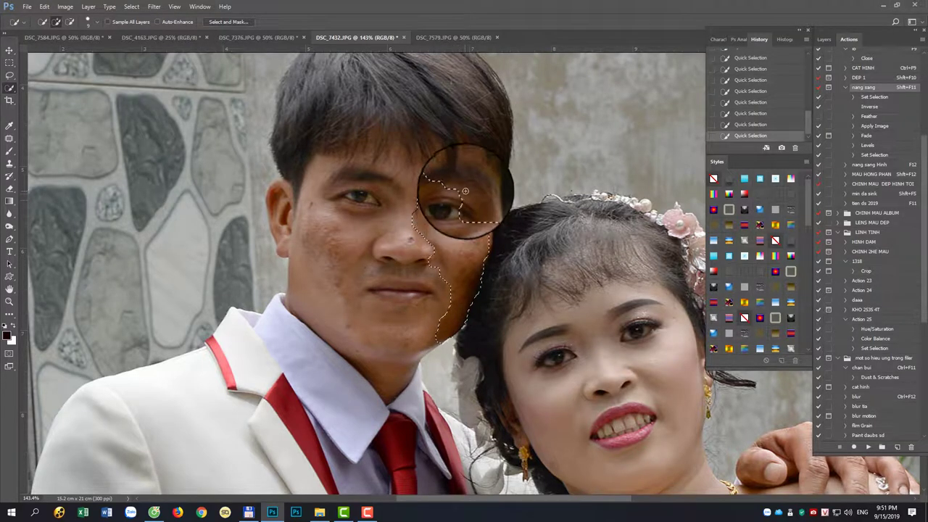
Step: Feather the cheek selection 10 px, set Levels midtones to 1.23, then deselect
key(shift+F6)
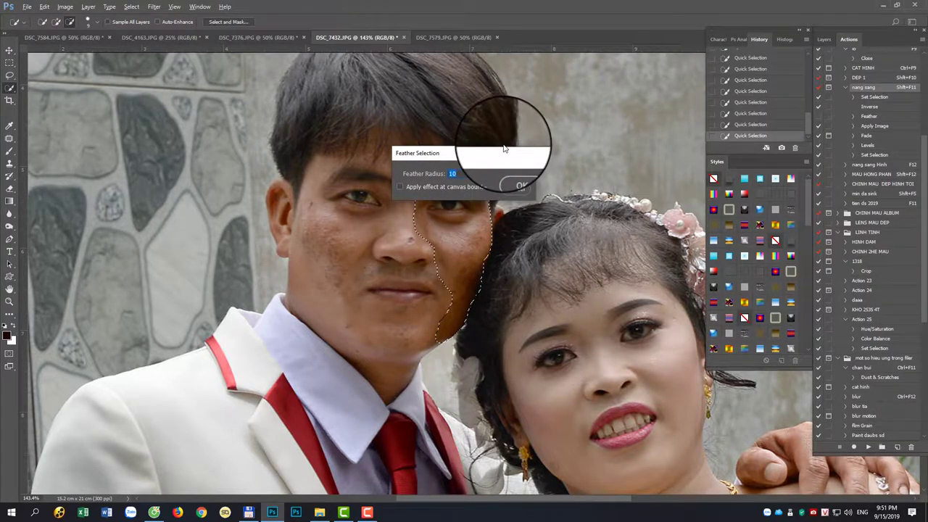
key(Return)
key(ctrl+l)
drag(620, 169, 611, 170)
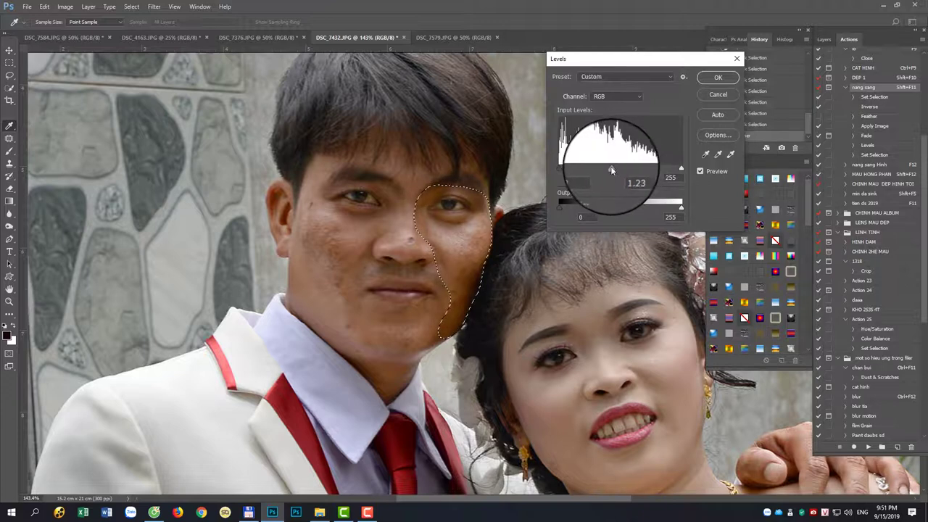
key(Return)
key(ctrl+d)
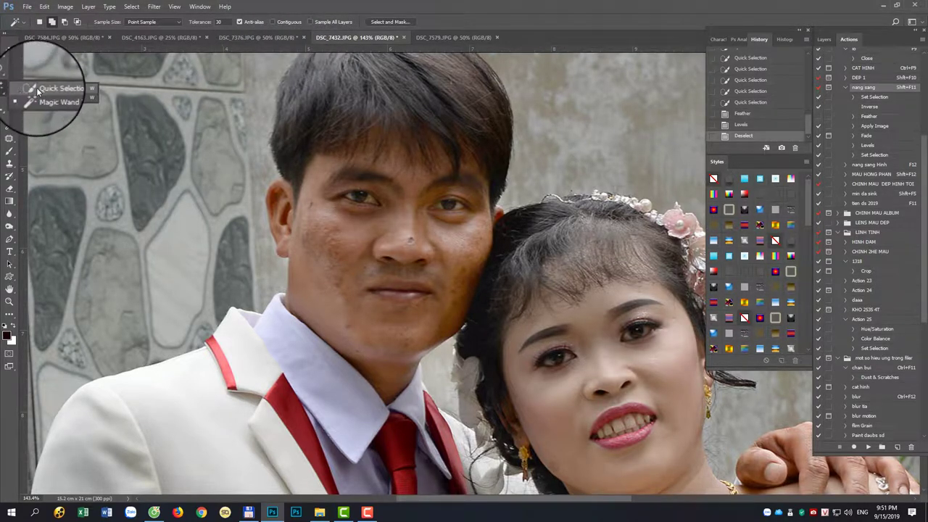
Step: Magic Wand select three dark skin patches on the groom's face and feather the selection
key(shift+w)
click(472, 287)
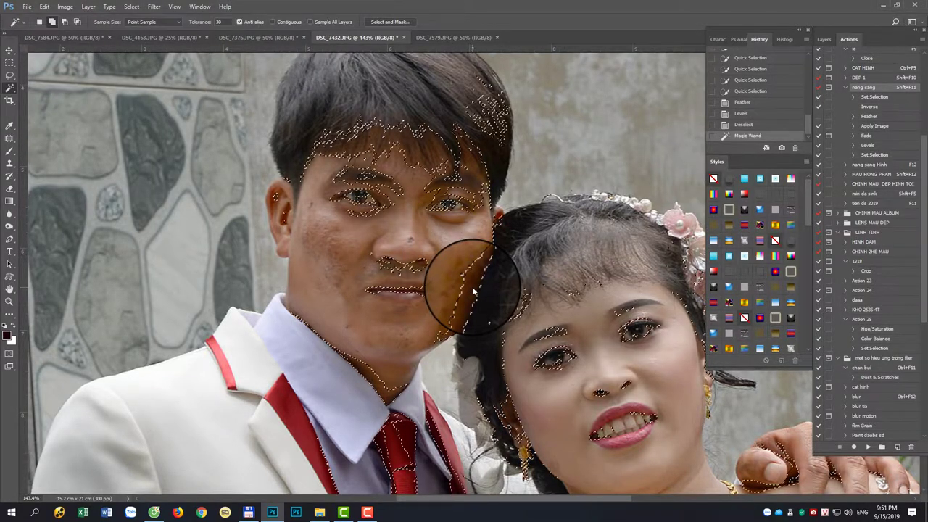
shift+click(471, 295)
shift+click(460, 290)
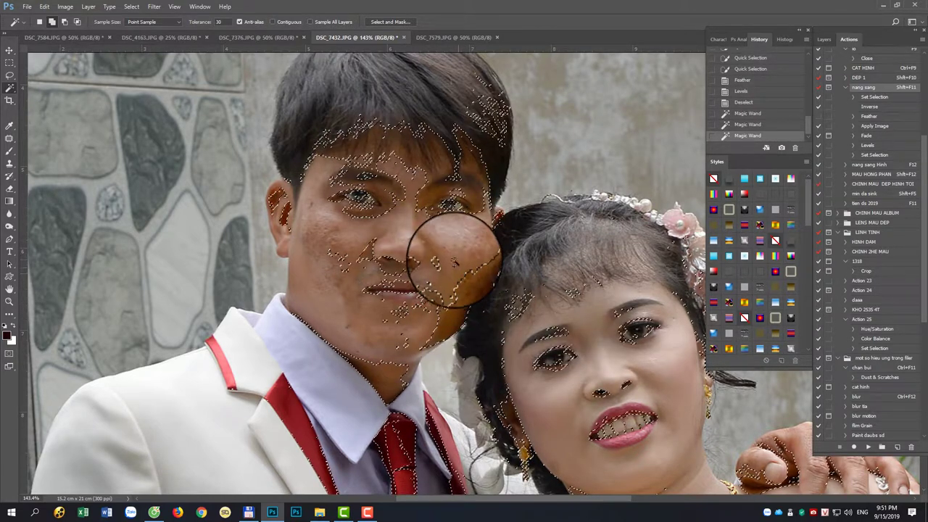
key(shift+F6)
key(Return)
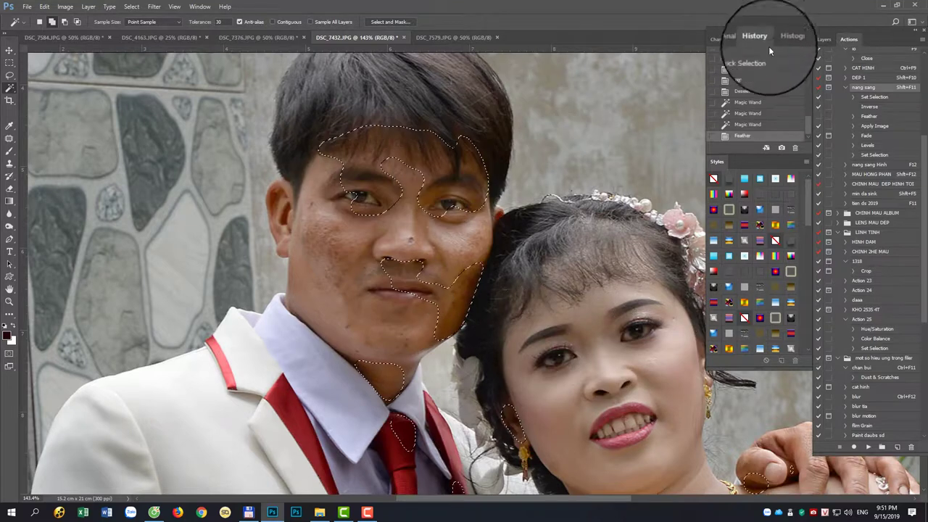
Step: Set the skin's Levels midtones to 1.27, run the Selective Color action (F6), then deselect
key(ctrl+l)
drag(620, 169, 610, 170)
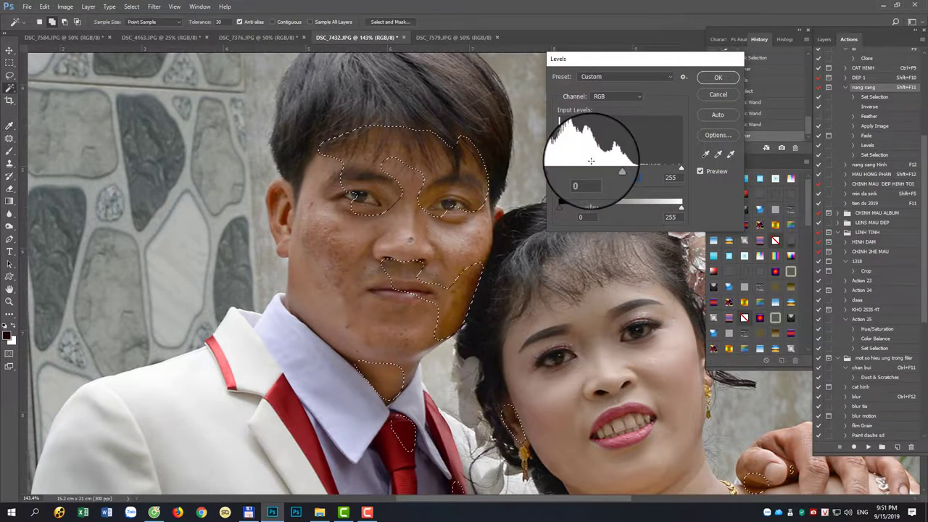
key(Return)
key(F6)
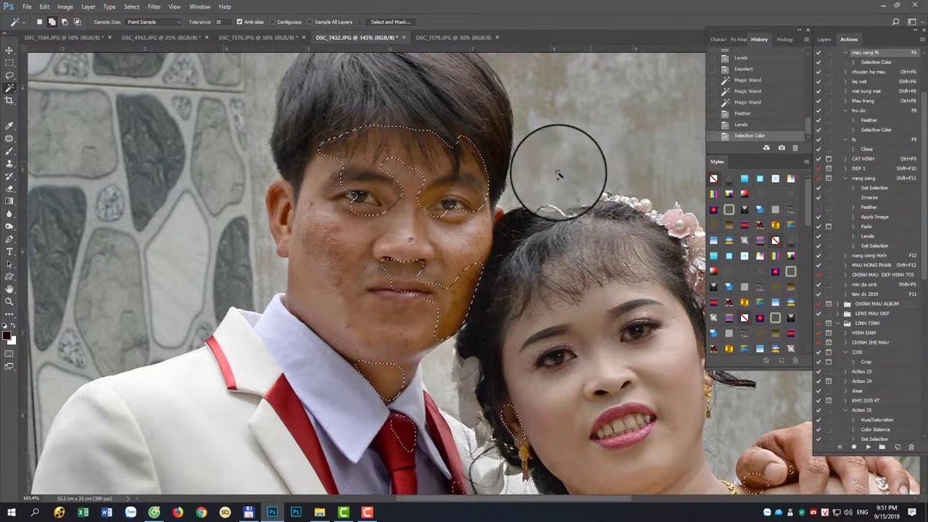
scroll(461, 202, down, 3)
key(ctrl+d)
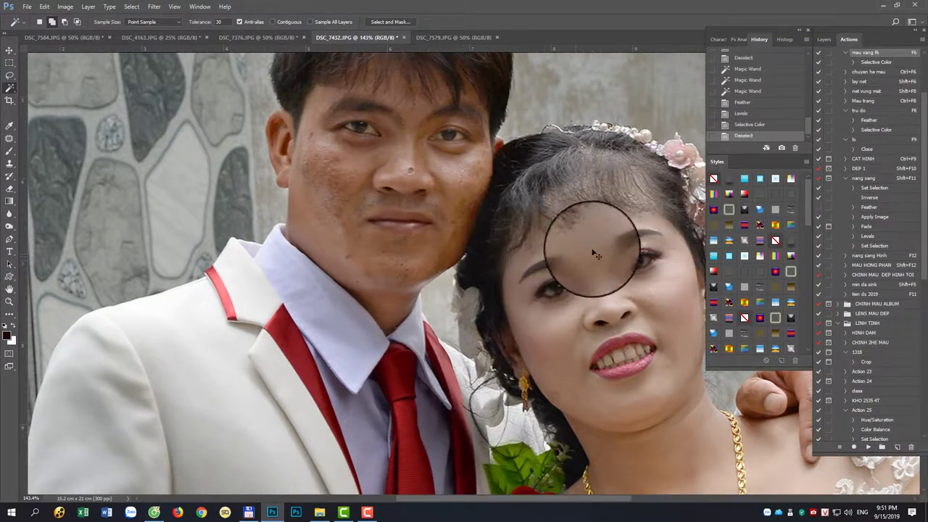
click(827, 40)
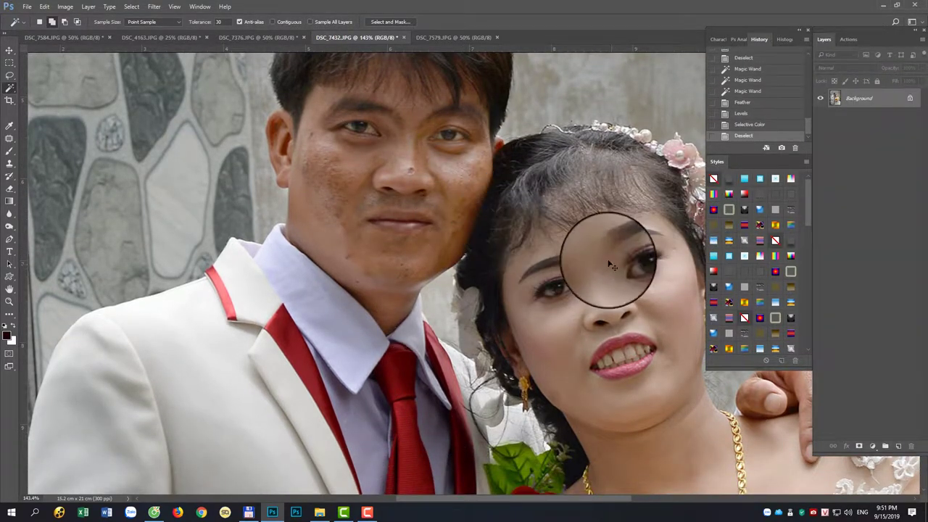
Step: Zoom out to 50% and cancel deleting the Deselect history state
key(ctrl+minus)
key(ctrl+minus)
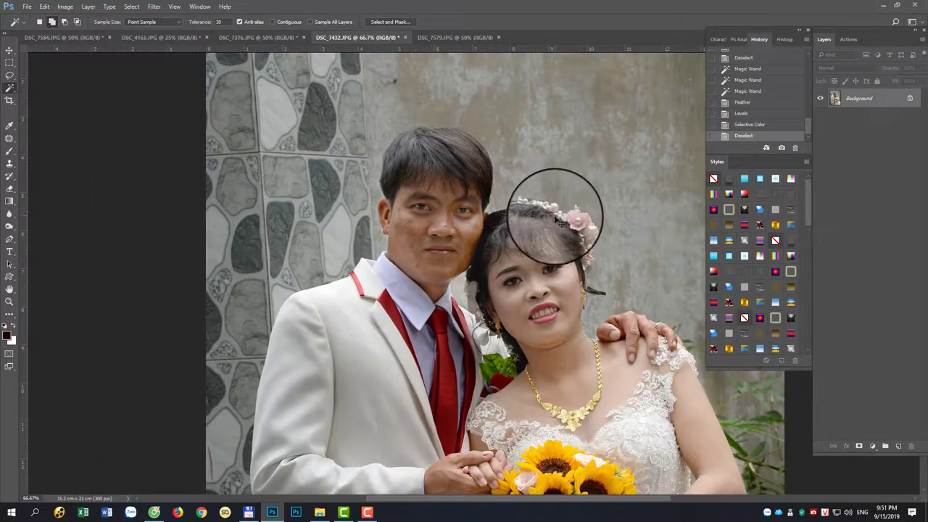
key(ctrl+minus)
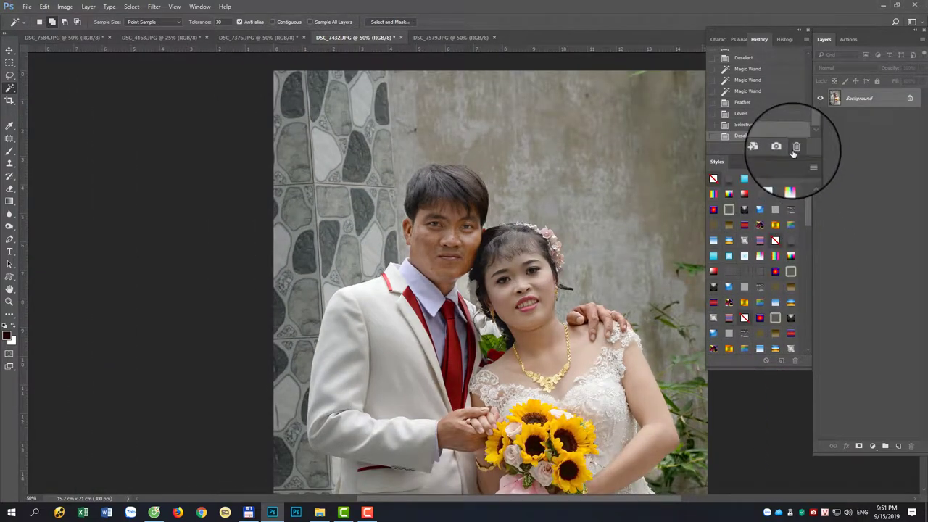
click(794, 150)
click(468, 195)
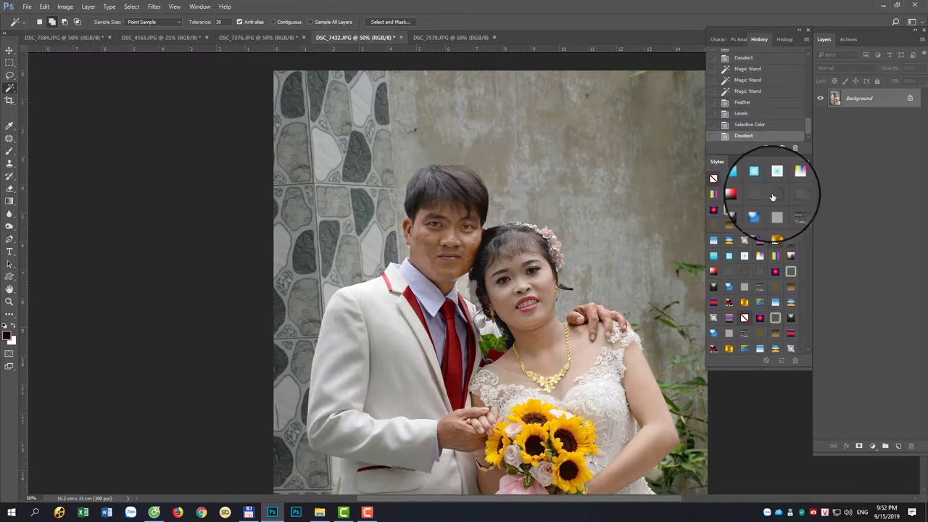
scroll(800, 96, up, 2)
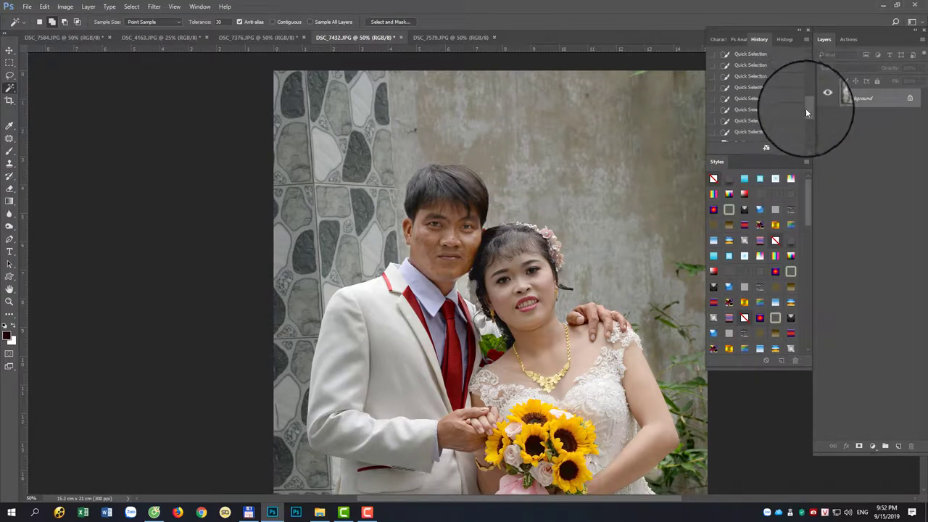
drag(806, 112, 807, 55)
Step: Toggle between Snapshot 1 and the DSC_7432.JPG snapshot in History to compare brightness
click(766, 76)
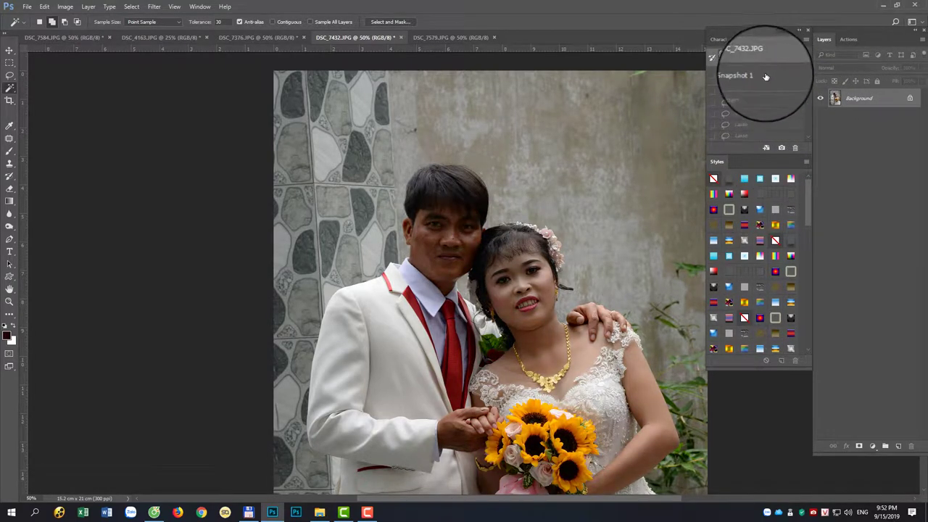
click(766, 57)
click(765, 82)
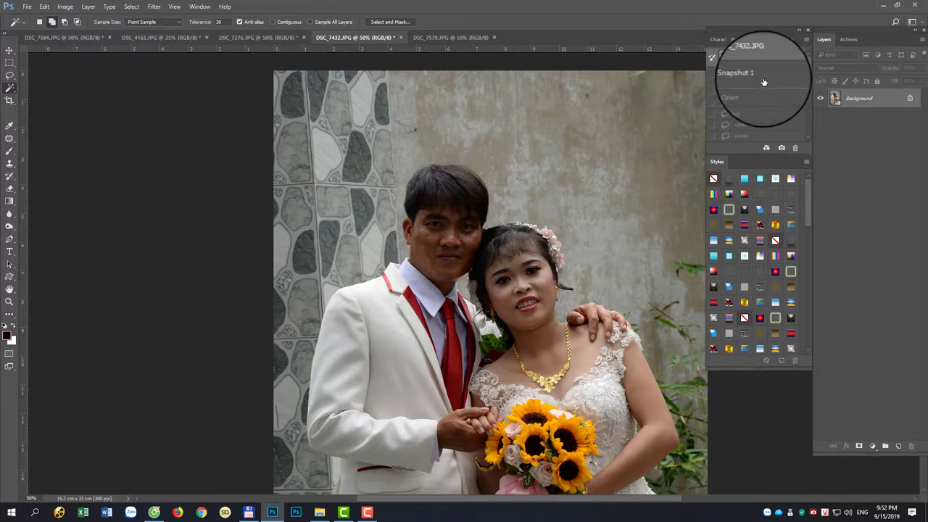
click(761, 58)
click(763, 78)
click(763, 58)
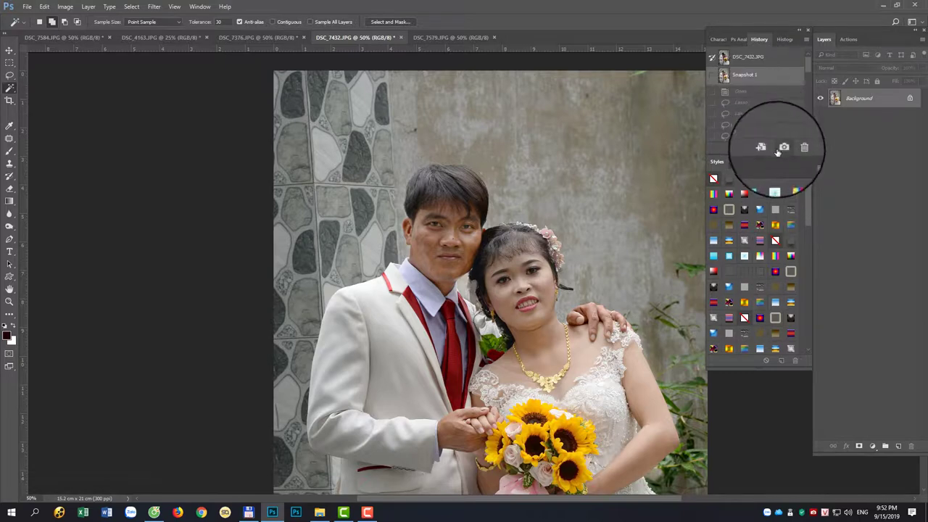
scroll(769, 65, up, 2)
click(770, 70)
Step: Compare Snapshot 1 with the brighter DSC_7432.JPG state in History, restoring the brighter version
click(765, 68)
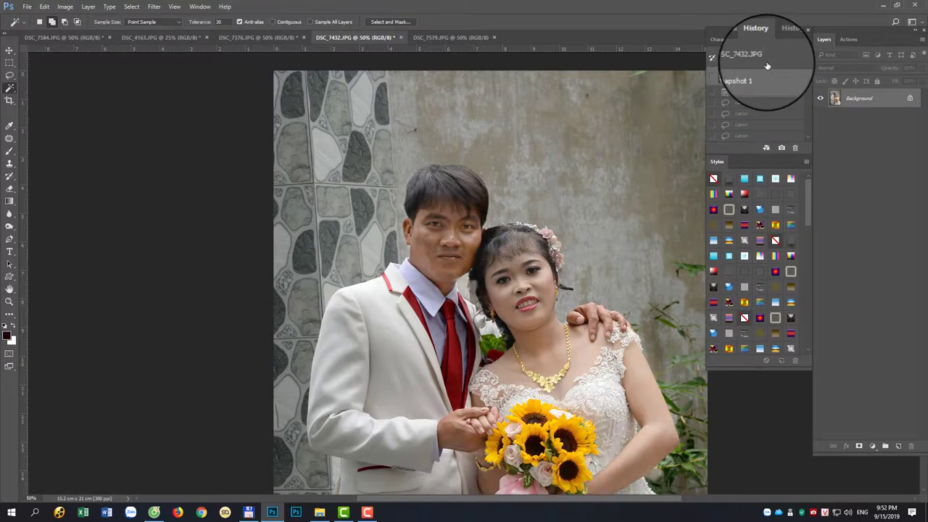
click(766, 87)
scroll(766, 88, up, 1)
click(763, 65)
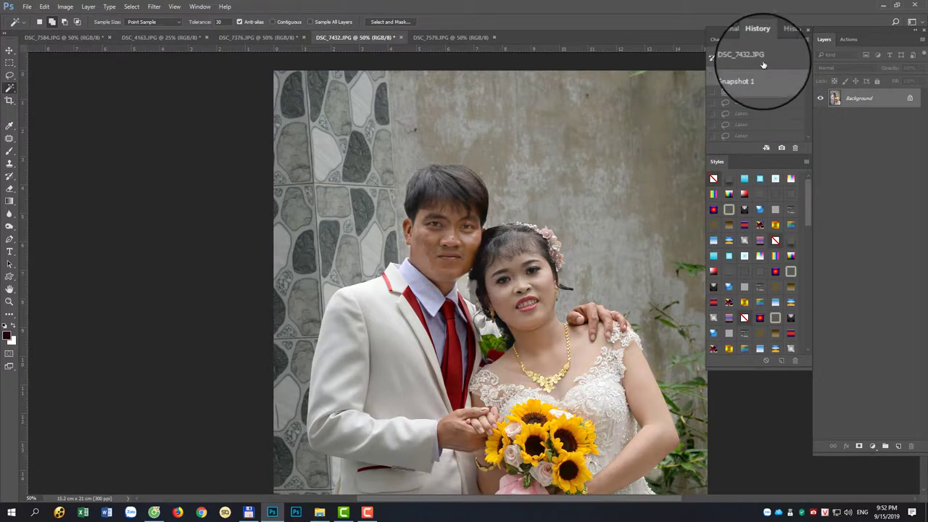
Step: Recheck both snapshots, keep the brightened DSC_7432.JPG state, and bring up the screen recorder
click(761, 75)
click(761, 58)
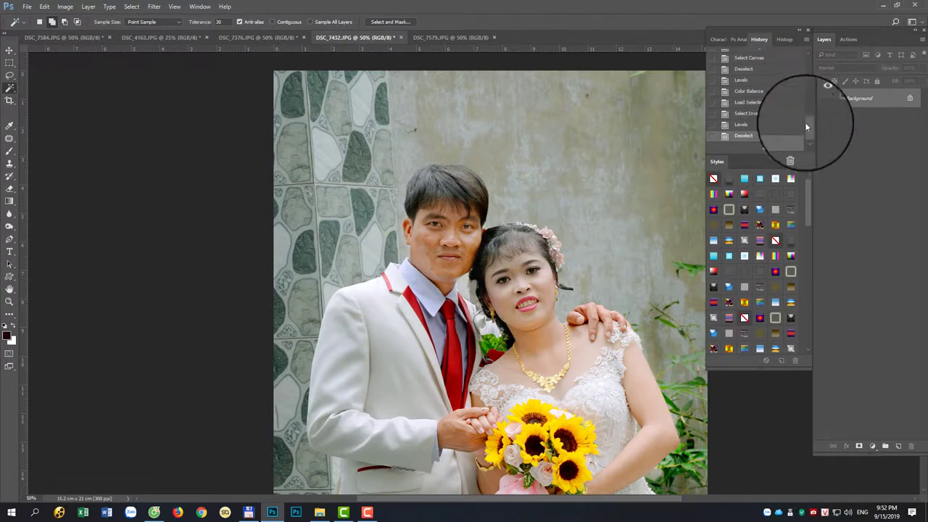
drag(810, 127, 809, 57)
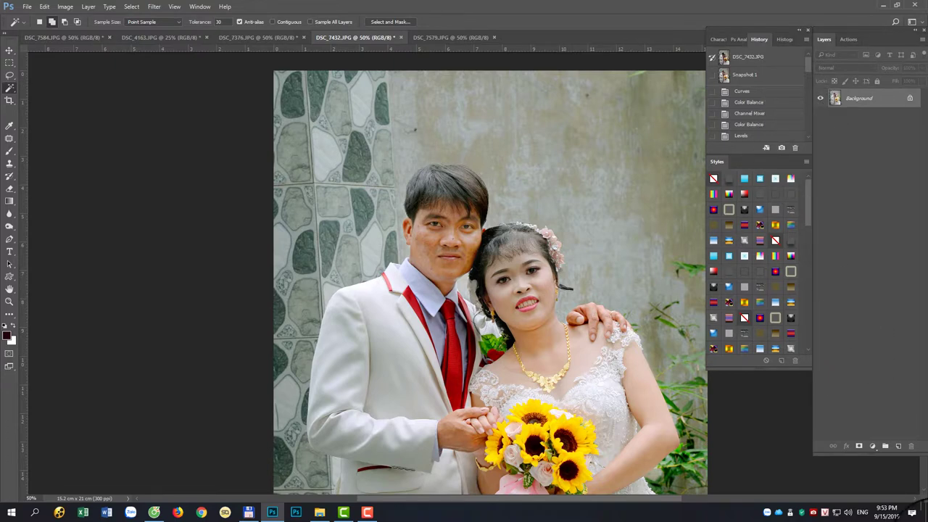
click(372, 514)
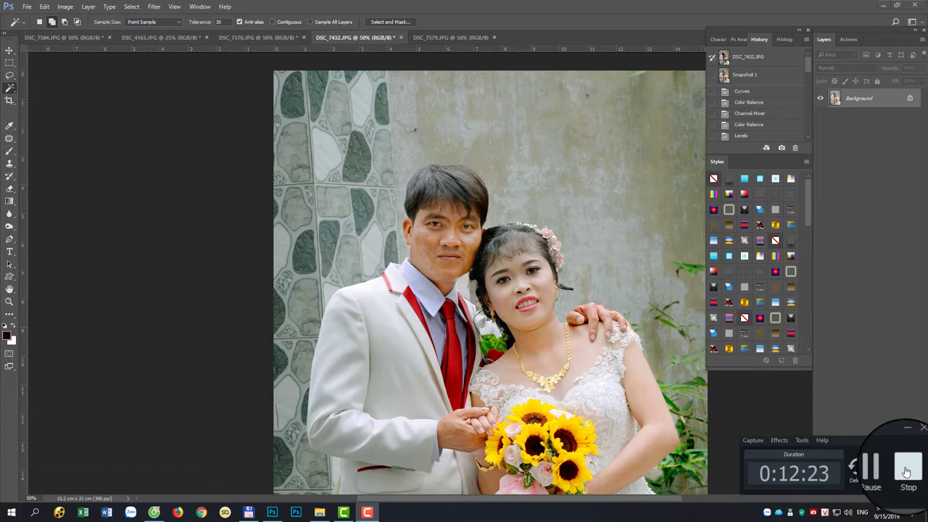
Step: Stop the screen recording so the subscribe end card appears
click(907, 472)
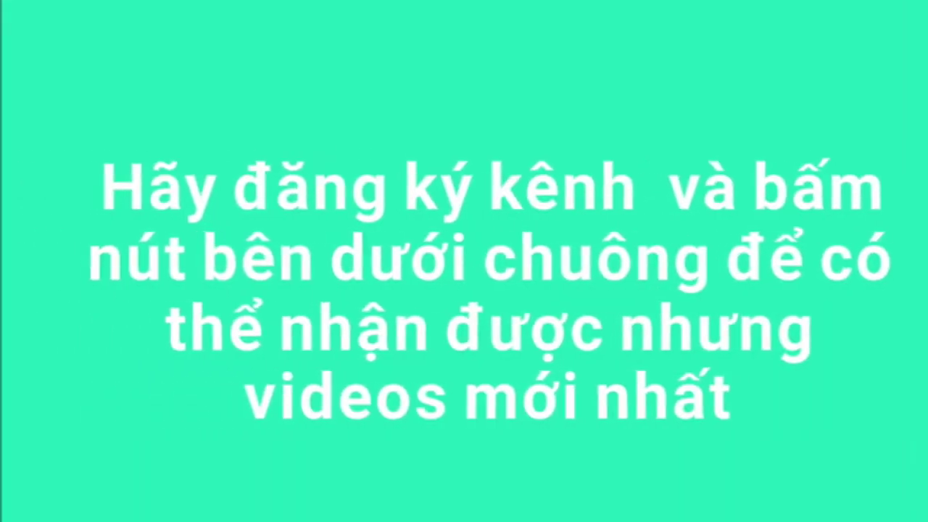